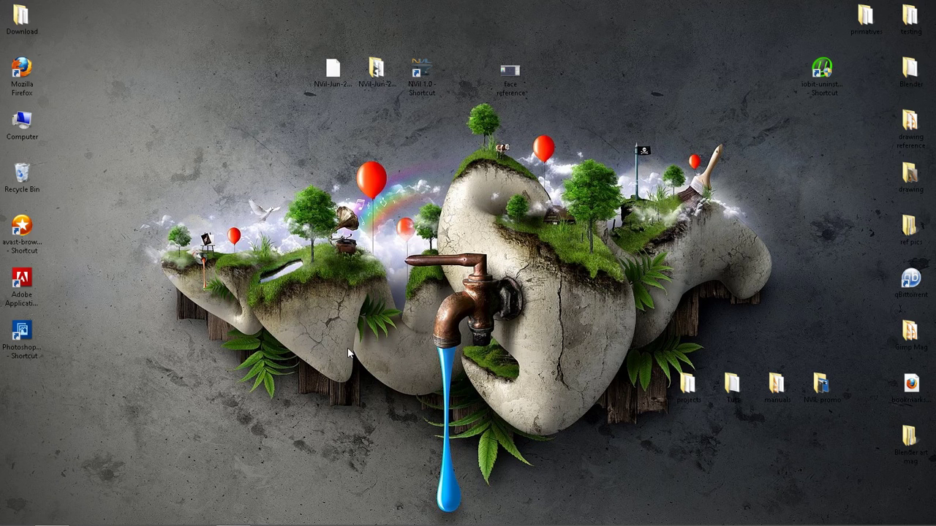
Launch GIMP from the taskbar and let it load to an empty workspace
left_click(164, 515)
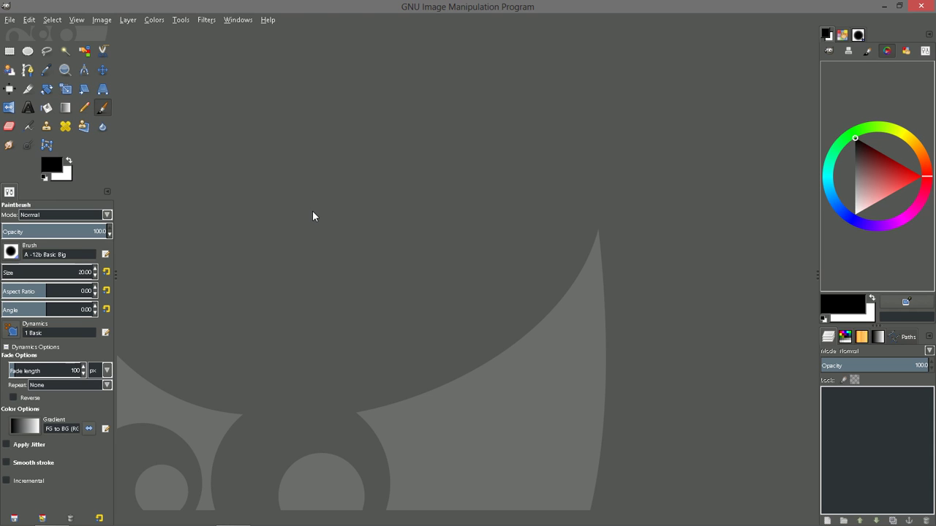
Create a new 800 × 800 pixel white image through File > New
left_click(11, 22)
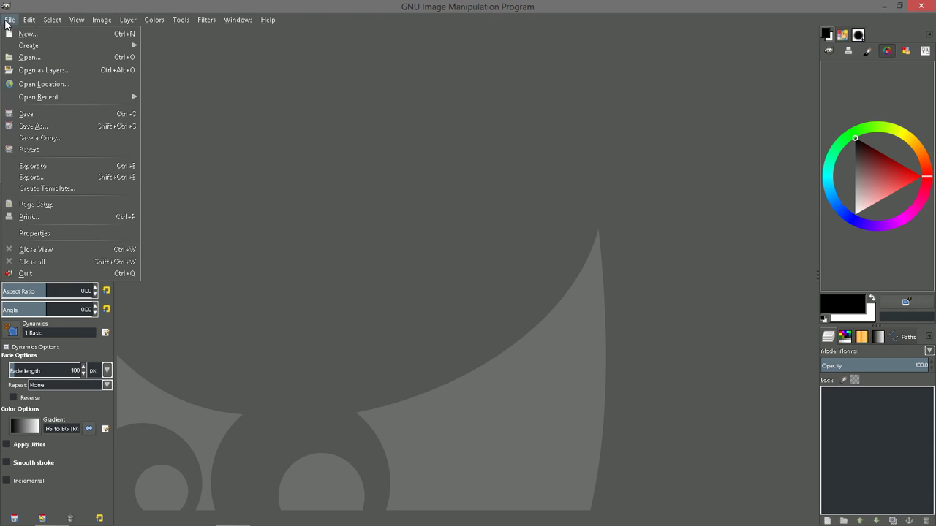
left_click(295, 121)
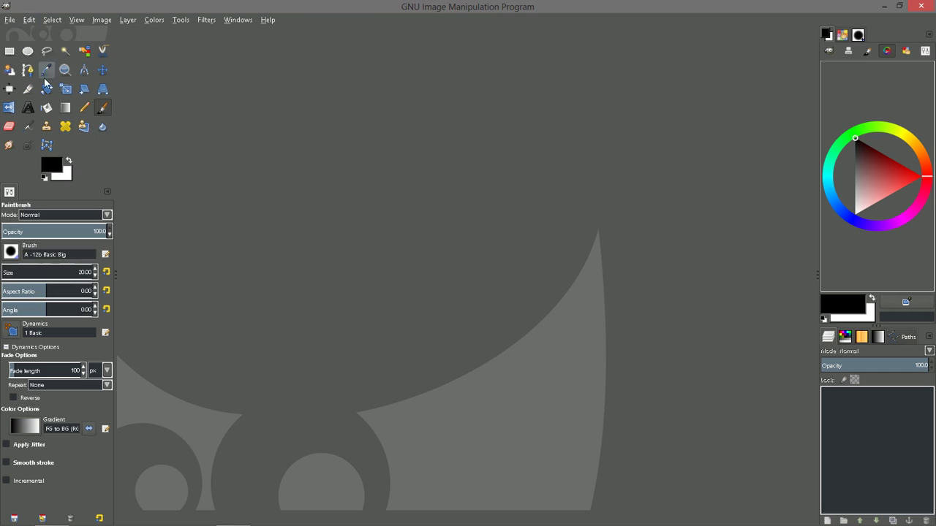
left_click(12, 21)
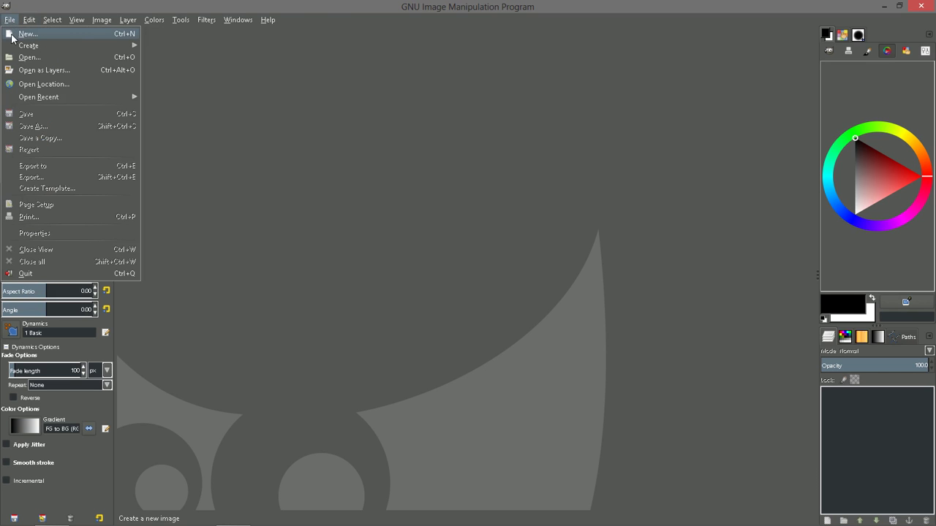
left_click(13, 34)
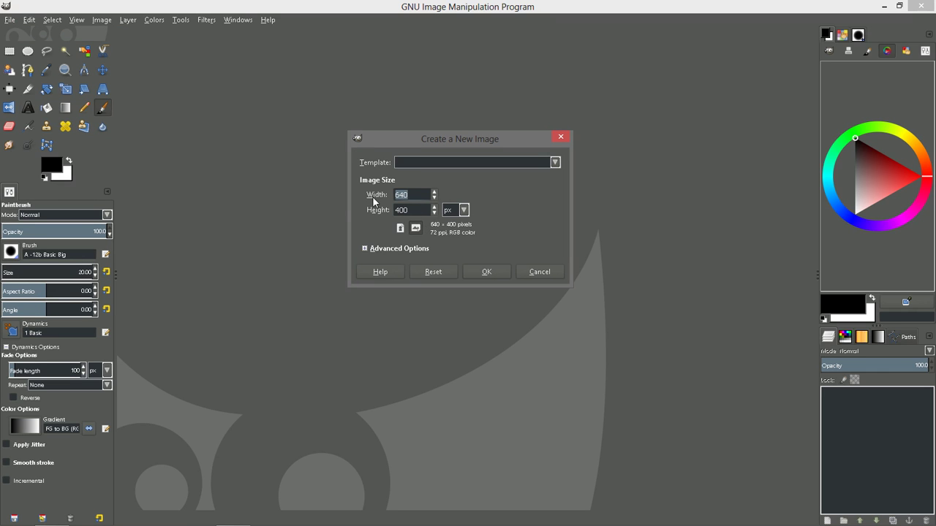
type("800")
key("Tab")
type("800")
left_click(364, 248)
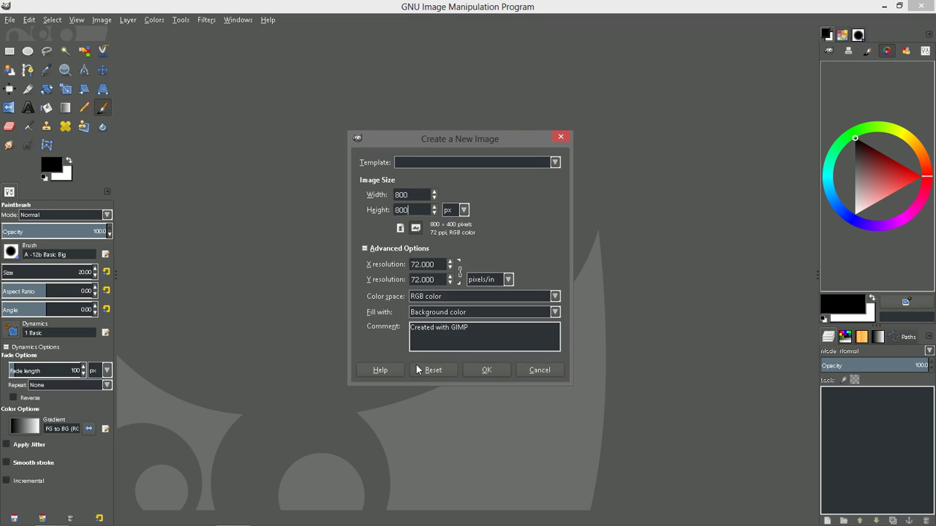
left_click(486, 370)
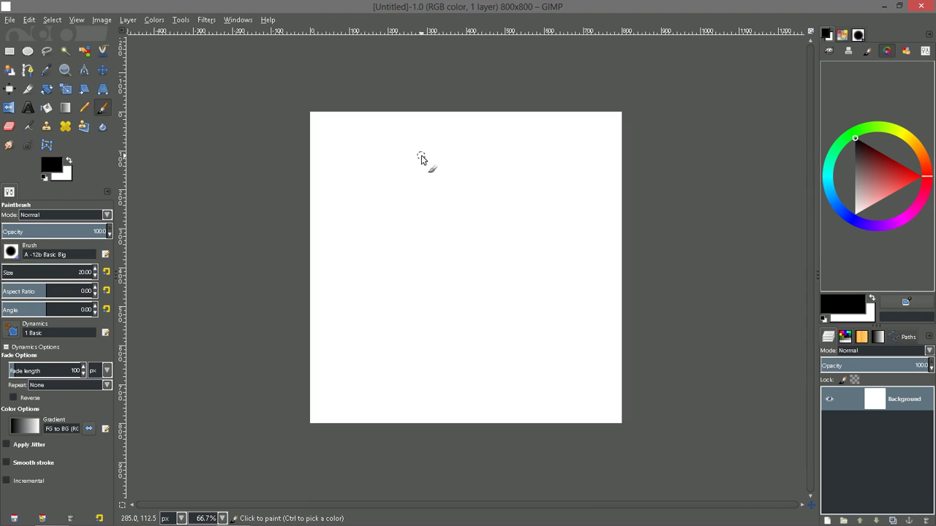
Paint a couple of test strokes, then undo them to clear the canvas
mouse_move(462, 172)
left_mouse_down()
mouse_move(438, 193)
mouse_move(457, 207)
mouse_move(447, 258)
mouse_move(471, 276)
mouse_move(481, 300)
mouse_move(452, 320)
mouse_move(479, 341)
mouse_move(424, 366)
left_mouse_up()
mouse_move(486, 176)
left_mouse_down()
mouse_move(469, 196)
mouse_move(481, 210)
mouse_move(470, 235)
mouse_move(504, 291)
left_mouse_up()
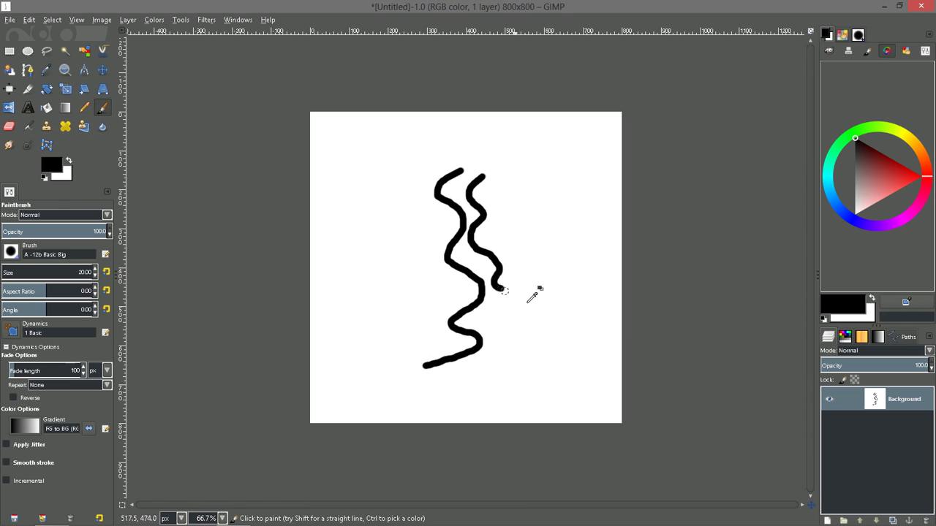
key("ctrl+z")
key("ctrl+z")
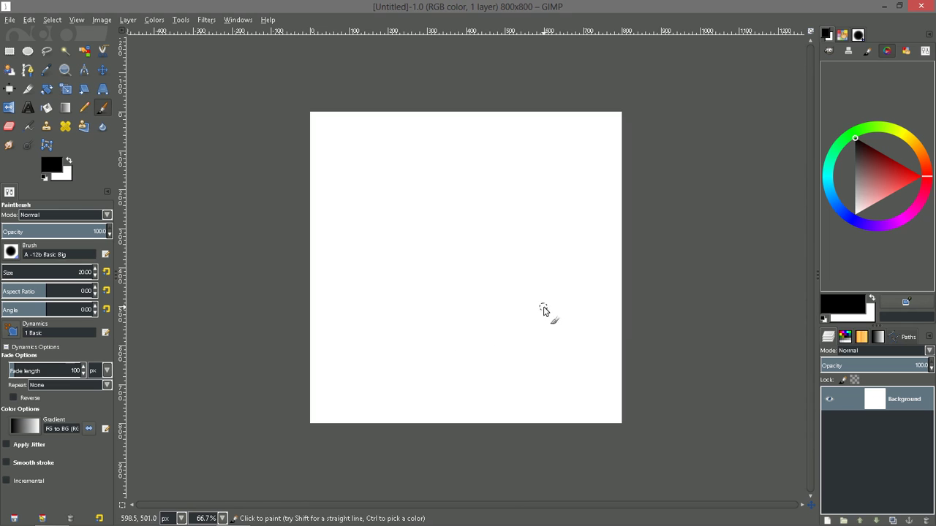
Add a new white-filled layer named Layer above the Background
left_click(828, 520)
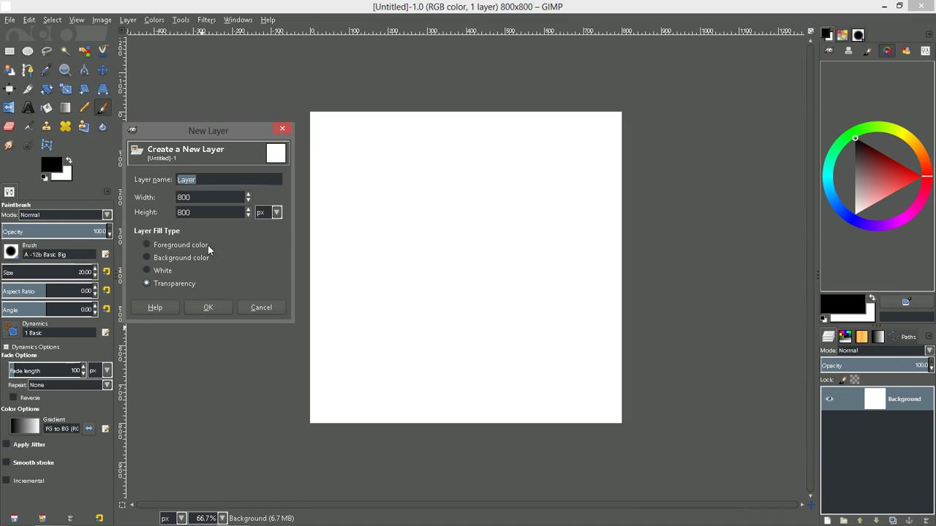
left_click(157, 270)
left_click(217, 304)
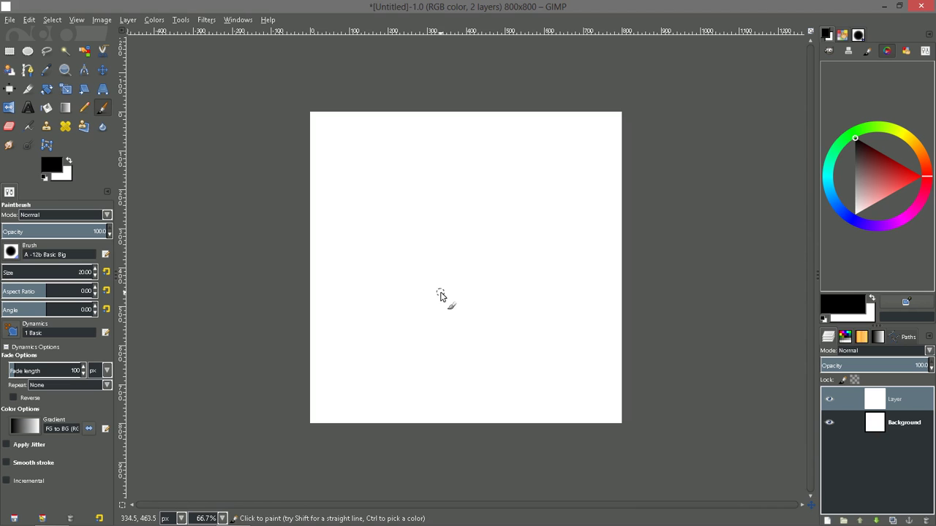
Paint a tall black zigzag squiggle, then trace over it in mid grey
mouse_move(456, 150)
left_mouse_down()
mouse_move(426, 166)
mouse_move(463, 215)
mouse_move(434, 234)
mouse_move(442, 252)
mouse_move(469, 265)
mouse_move(452, 305)
mouse_move(466, 320)
mouse_move(464, 336)
mouse_move(438, 374)
left_mouse_up()
mouse_move(481, 156)
left_mouse_down()
mouse_move(443, 174)
mouse_move(445, 188)
mouse_move(470, 201)
mouse_move(436, 215)
mouse_move(438, 236)
mouse_move(473, 244)
mouse_move(449, 272)
mouse_move(483, 282)
mouse_move(467, 312)
mouse_move(477, 315)
mouse_move(454, 333)
mouse_move(470, 329)
mouse_move(467, 337)
mouse_move(433, 349)
mouse_move(464, 368)
mouse_move(441, 380)
mouse_move(441, 407)
left_mouse_up()
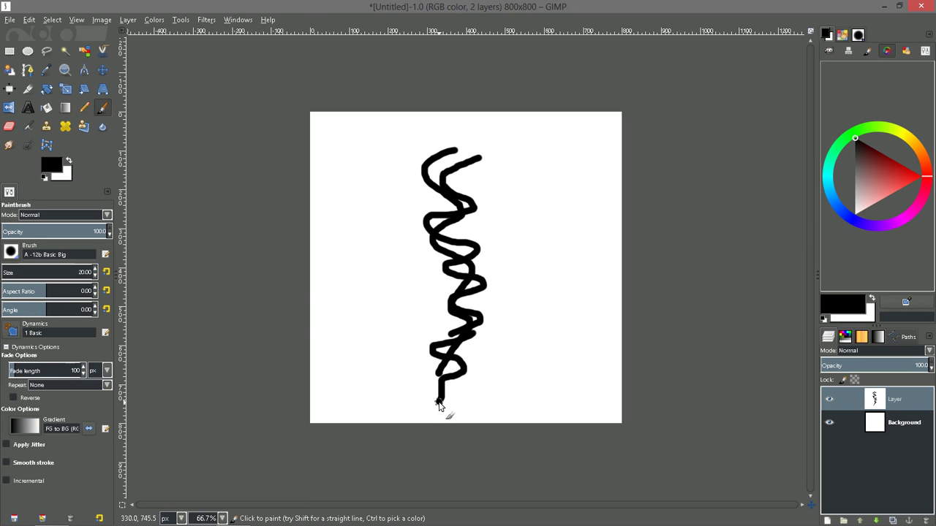
mouse_move(476, 156)
left_mouse_down()
mouse_move(423, 167)
mouse_move(466, 191)
mouse_move(446, 238)
mouse_move(484, 264)
left_mouse_up()
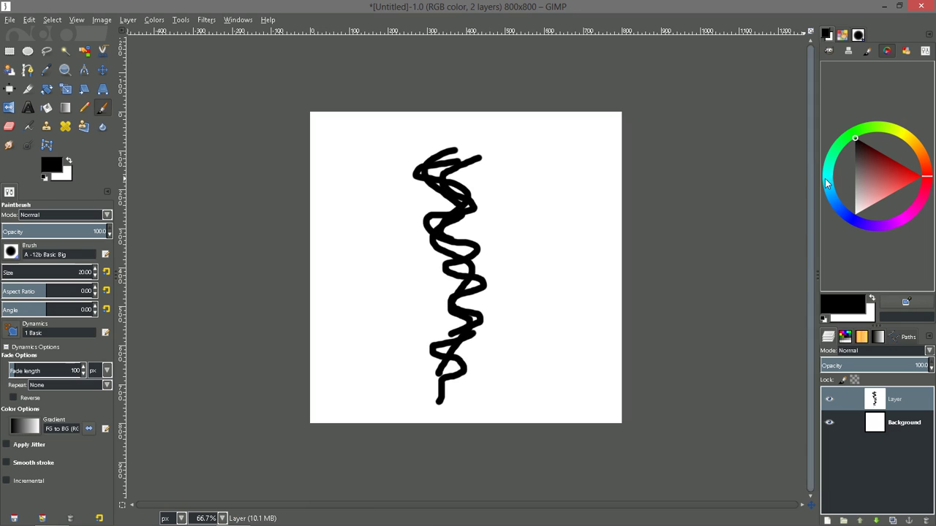
left_click_drag(857, 145, 844, 180)
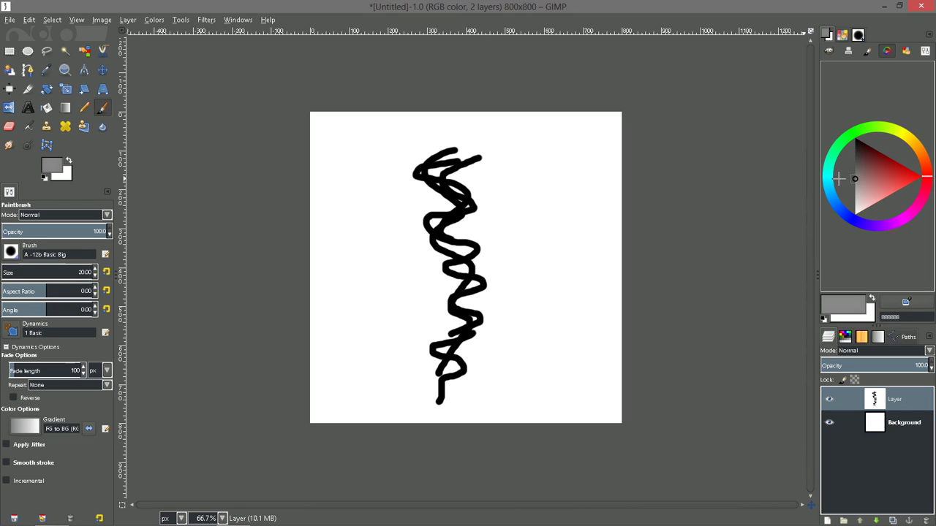
mouse_move(455, 162)
left_mouse_down()
mouse_move(427, 177)
mouse_move(457, 187)
mouse_move(453, 201)
mouse_move(440, 205)
mouse_move(457, 218)
mouse_move(430, 239)
mouse_move(477, 246)
mouse_move(451, 257)
mouse_move(453, 309)
mouse_move(459, 314)
mouse_move(460, 302)
mouse_move(472, 325)
mouse_move(447, 361)
mouse_move(439, 403)
left_mouse_up()
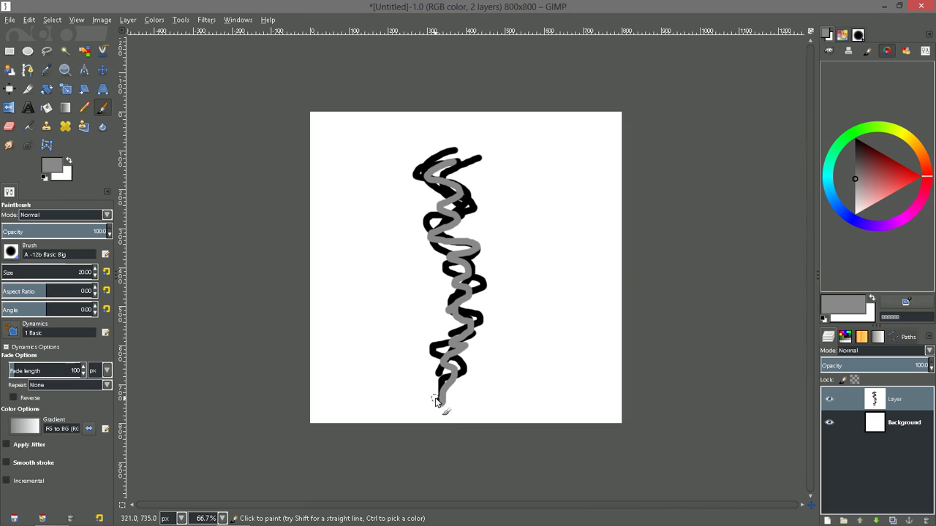
Smudge the squiggle at sizes about 144 then 72 into a soft grey smoke column
left_click(9, 145)
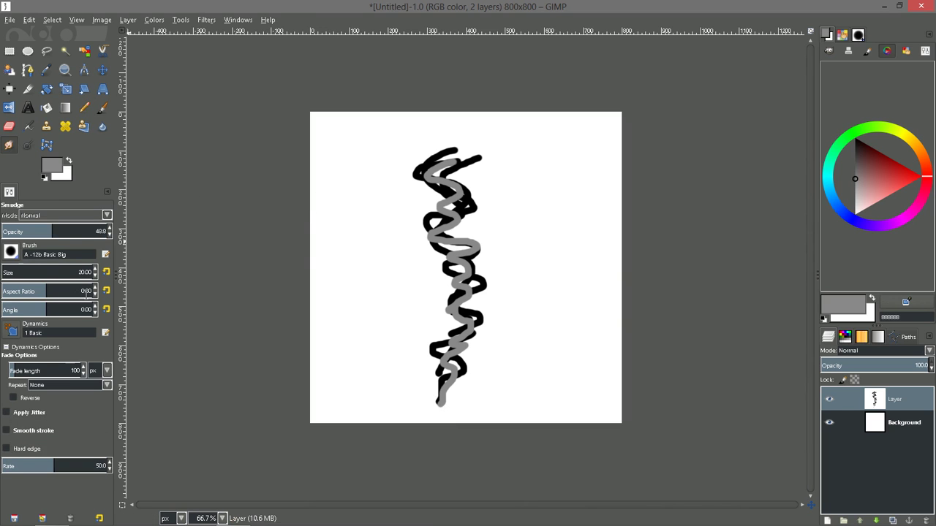
left_click_drag(16, 271, 16, 272)
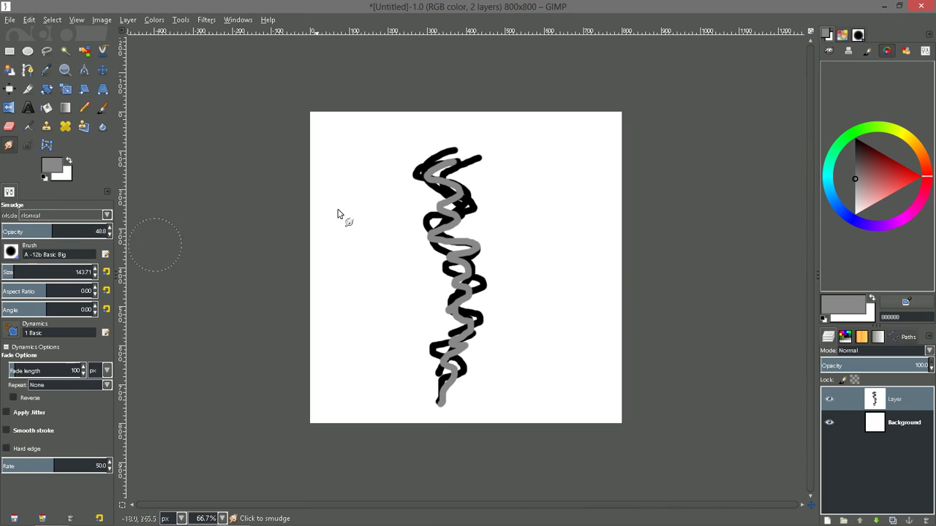
mouse_move(456, 180)
left_mouse_down()
mouse_move(430, 192)
mouse_move(428, 161)
mouse_move(441, 183)
mouse_move(433, 223)
left_mouse_up()
left_click_drag(13, 271, 7, 272)
mouse_move(438, 227)
left_mouse_down()
mouse_move(471, 257)
mouse_move(447, 270)
mouse_move(465, 289)
mouse_move(481, 273)
mouse_move(461, 302)
mouse_move(472, 313)
mouse_move(452, 319)
mouse_move(474, 321)
mouse_move(466, 340)
mouse_move(438, 358)
mouse_move(453, 373)
mouse_move(439, 399)
mouse_move(453, 369)
mouse_move(443, 351)
mouse_move(437, 356)
mouse_move(468, 333)
mouse_move(475, 306)
mouse_move(454, 245)
mouse_move(462, 187)
mouse_move(431, 182)
mouse_move(433, 169)
mouse_move(468, 154)
mouse_move(433, 157)
left_mouse_up()
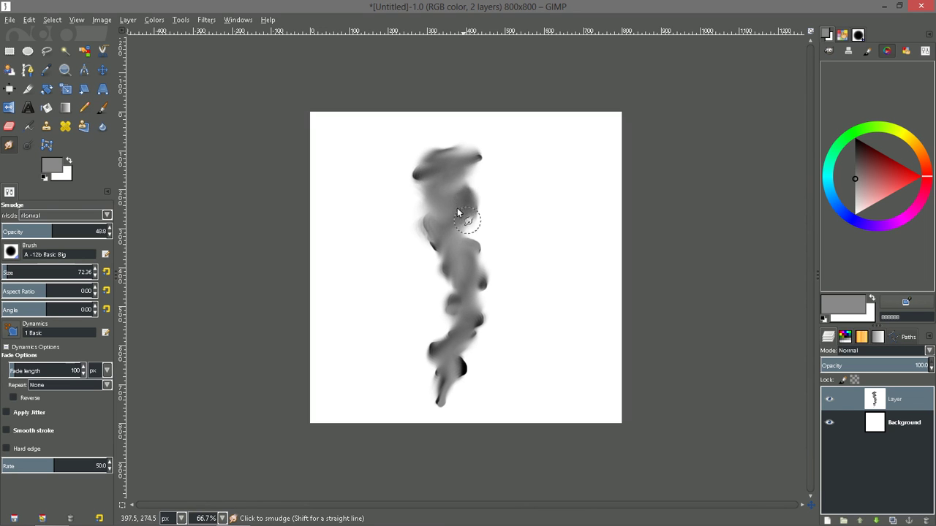
mouse_move(458, 211)
left_mouse_down()
mouse_move(432, 177)
mouse_move(431, 220)
mouse_move(468, 266)
mouse_move(475, 251)
mouse_move(473, 304)
mouse_move(487, 326)
mouse_move(461, 352)
mouse_move(460, 371)
mouse_move(450, 370)
mouse_move(445, 249)
mouse_move(422, 184)
left_mouse_up()
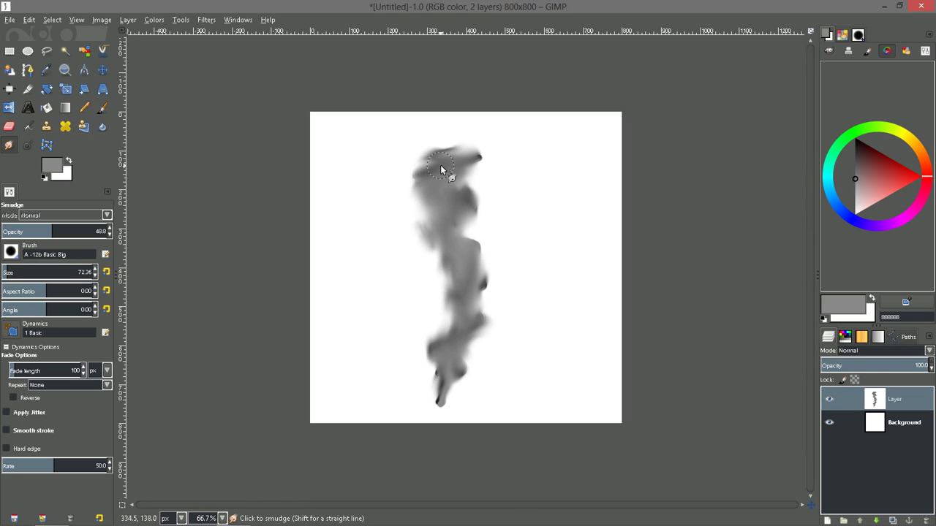
left_click(207, 20)
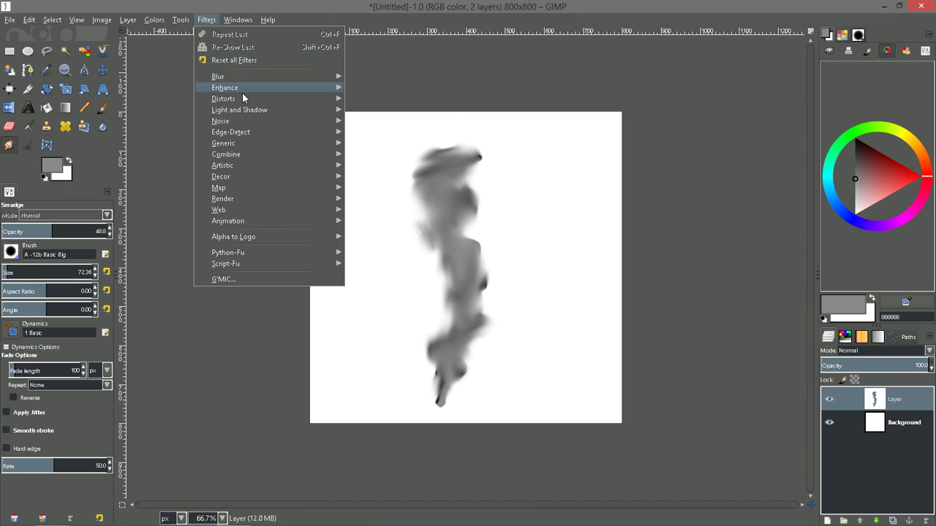
Open Filters > Distorts > IWarp and move its dialog beside the canvas
mouse_move(239, 98)
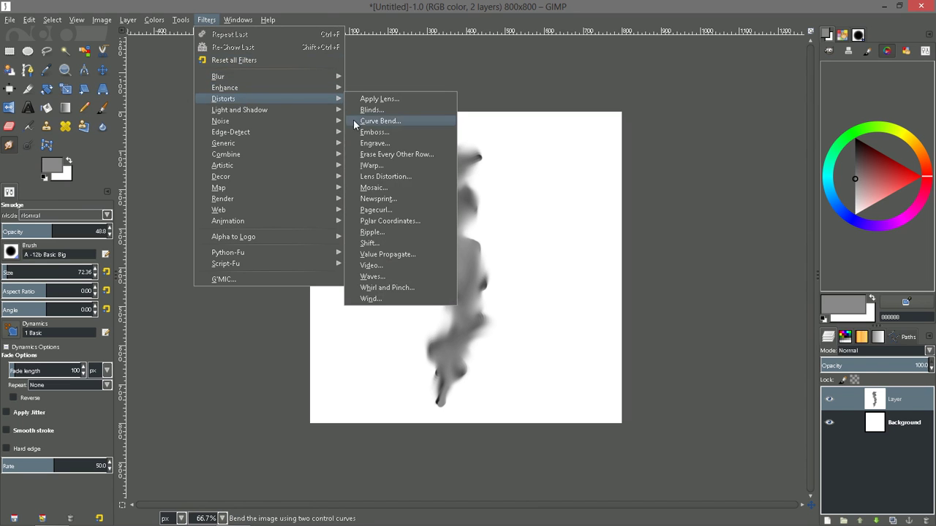
left_click(373, 166)
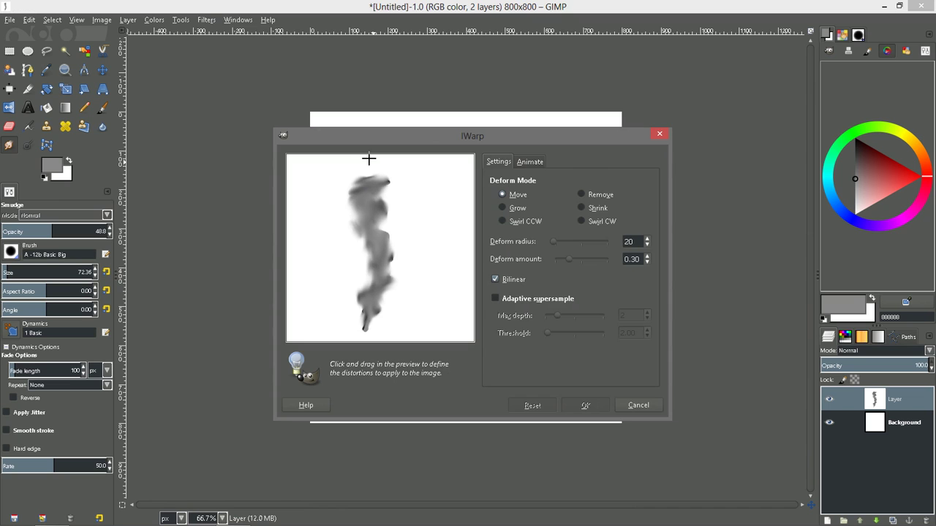
left_click_drag(428, 136, 530, 121)
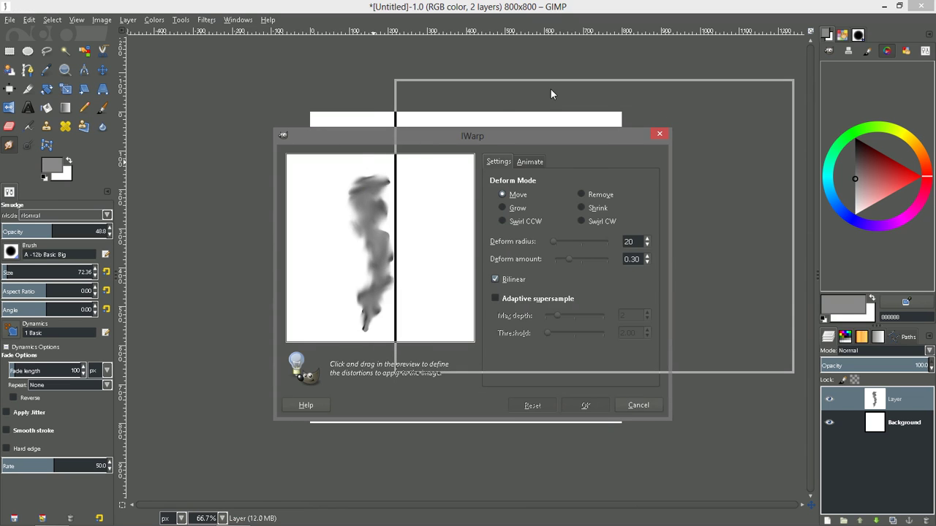
left_click_drag(551, 89, 551, 89)
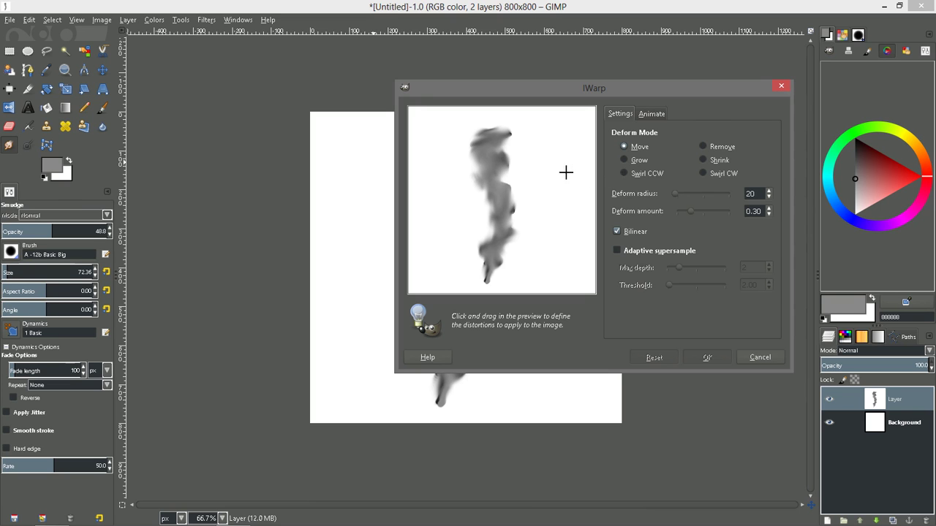
Warp the smoke in Move mode, making its top, middle and lower parts wavier
left_click_drag(486, 171, 464, 185)
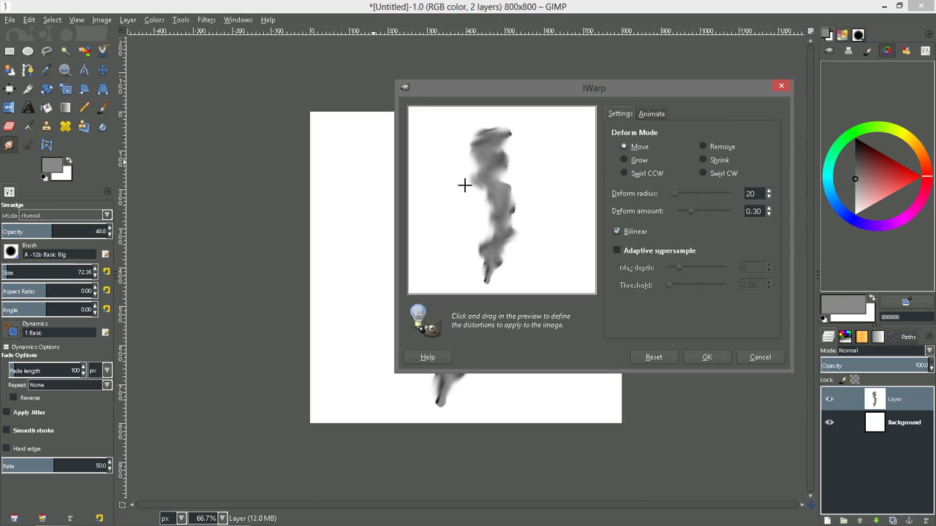
mouse_move(512, 166)
left_mouse_down()
mouse_move(487, 177)
mouse_move(515, 191)
mouse_move(495, 202)
mouse_move(521, 197)
mouse_move(485, 213)
mouse_move(526, 202)
mouse_move(498, 213)
mouse_move(514, 209)
mouse_move(493, 220)
mouse_move(516, 212)
mouse_move(481, 236)
mouse_move(496, 245)
left_mouse_up()
mouse_move(510, 144)
left_mouse_down()
mouse_move(469, 157)
mouse_move(458, 148)
mouse_move(491, 149)
mouse_move(468, 137)
mouse_move(484, 125)
mouse_move(470, 144)
mouse_move(476, 129)
mouse_move(514, 127)
mouse_move(491, 134)
mouse_move(509, 134)
mouse_move(485, 142)
mouse_move(515, 137)
mouse_move(493, 146)
left_mouse_up()
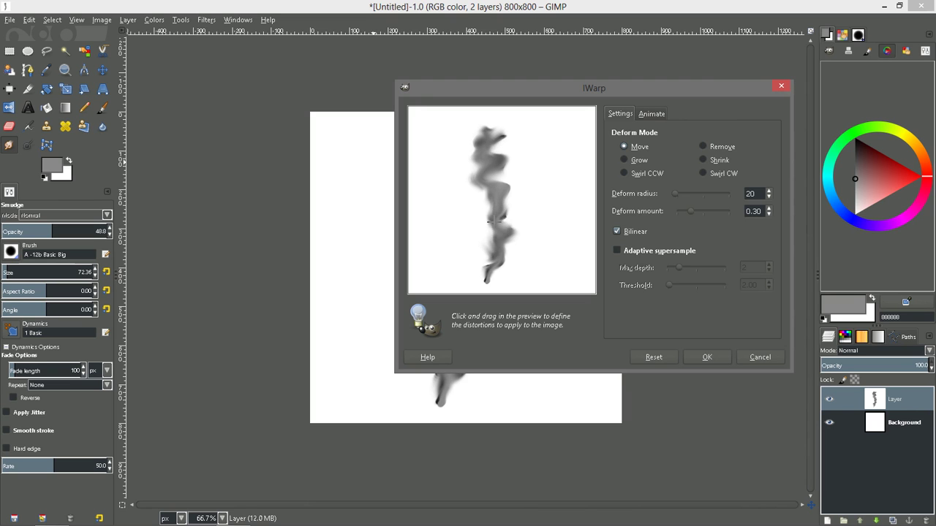
mouse_move(510, 231)
left_mouse_down()
mouse_move(473, 270)
mouse_move(492, 278)
mouse_move(480, 207)
mouse_move(509, 208)
mouse_move(519, 196)
mouse_move(484, 210)
mouse_move(514, 189)
mouse_move(480, 198)
mouse_move(506, 185)
mouse_move(469, 202)
left_mouse_up()
mouse_move(489, 167)
left_mouse_down()
mouse_move(466, 154)
mouse_move(533, 155)
mouse_move(494, 136)
mouse_move(508, 135)
mouse_move(474, 133)
left_mouse_up()
mouse_move(486, 210)
left_mouse_down()
mouse_move(514, 199)
mouse_move(479, 209)
mouse_move(513, 202)
mouse_move(499, 201)
mouse_move(503, 172)
mouse_move(475, 174)
mouse_move(498, 174)
mouse_move(471, 186)
left_mouse_up()
mouse_move(511, 218)
left_mouse_down()
mouse_move(490, 223)
mouse_move(484, 243)
mouse_move(515, 247)
mouse_move(484, 257)
mouse_move(508, 263)
left_mouse_up()
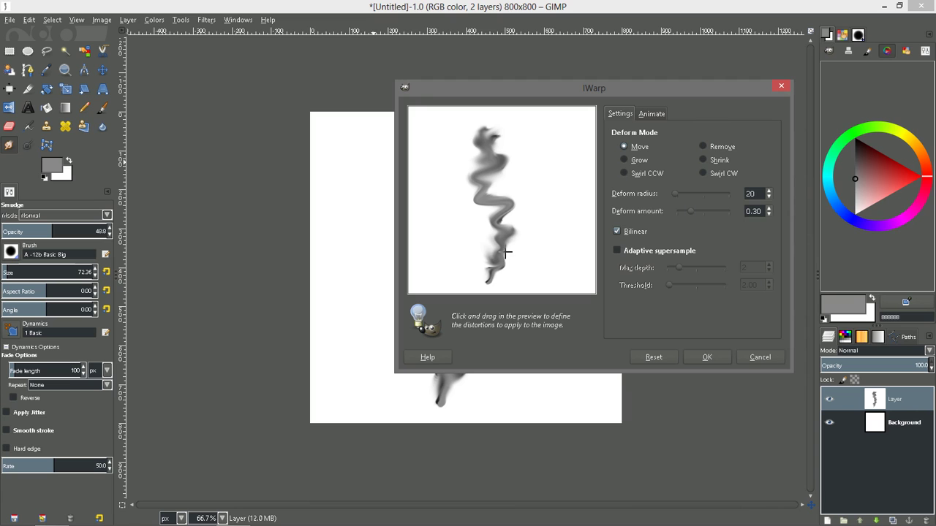
left_click_drag(501, 240, 505, 226)
Swirl the smoke tail counter-clockwise, pinch the upper wisps with Shrink, and apply IWarp
left_click(623, 173)
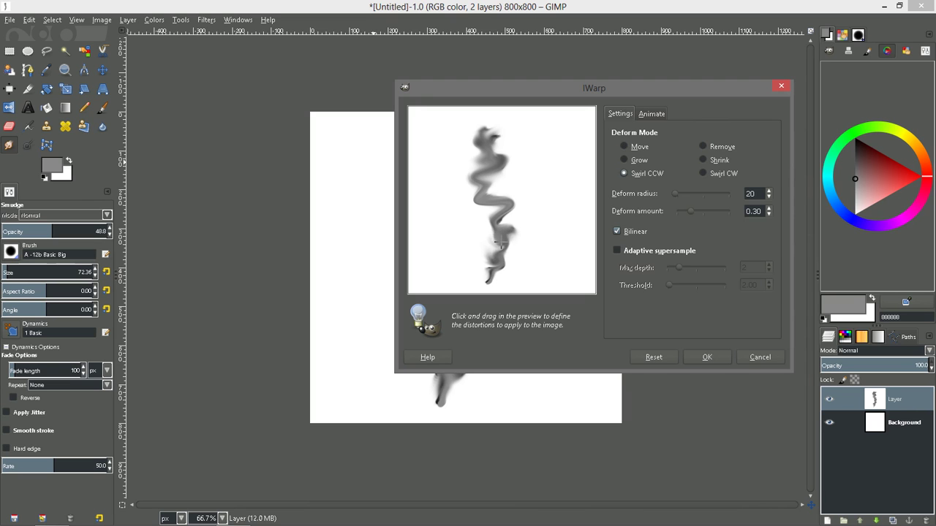
mouse_move(500, 213)
left_mouse_down()
mouse_move(476, 209)
mouse_move(491, 192)
mouse_move(480, 178)
mouse_move(509, 160)
mouse_move(487, 134)
mouse_move(481, 199)
mouse_move(509, 251)
mouse_move(504, 276)
left_mouse_up()
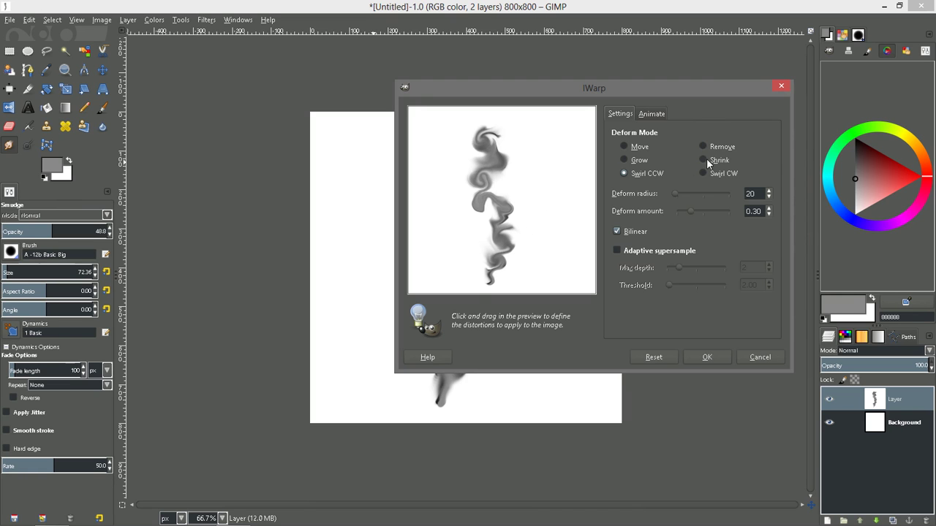
left_click(703, 159)
mouse_move(477, 205)
left_mouse_down()
mouse_move(486, 208)
mouse_move(475, 205)
left_mouse_up()
left_click_drag(510, 166, 490, 169)
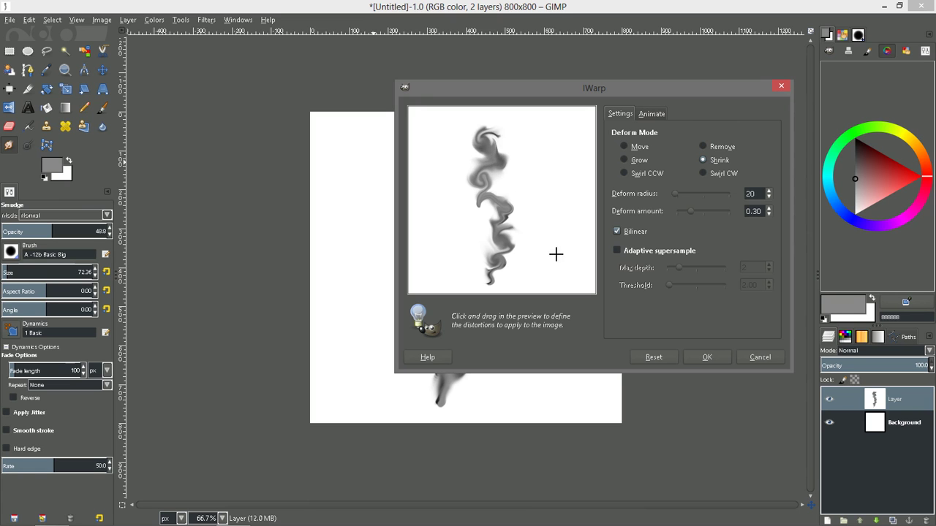
left_click(701, 351)
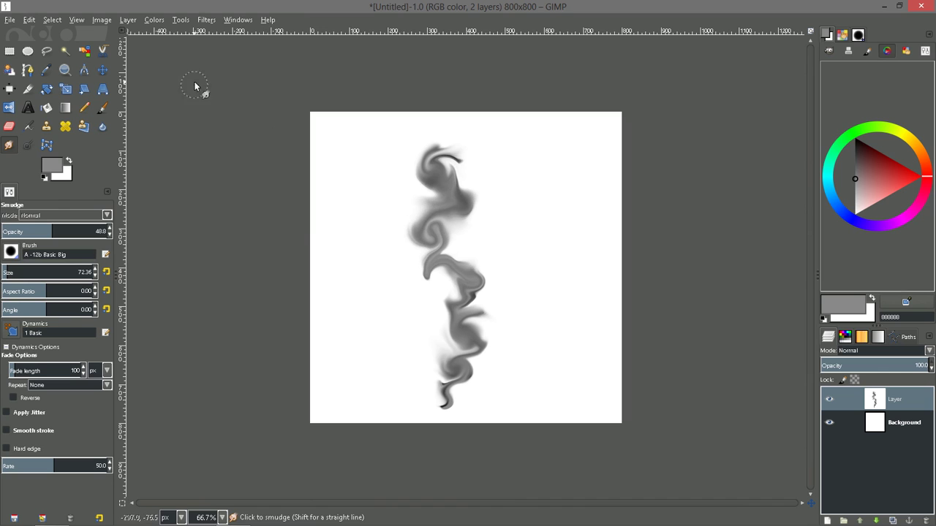
Lighten the smoke in Levels by shifting the gamma, black-point and white-point input sliders
left_click(156, 20)
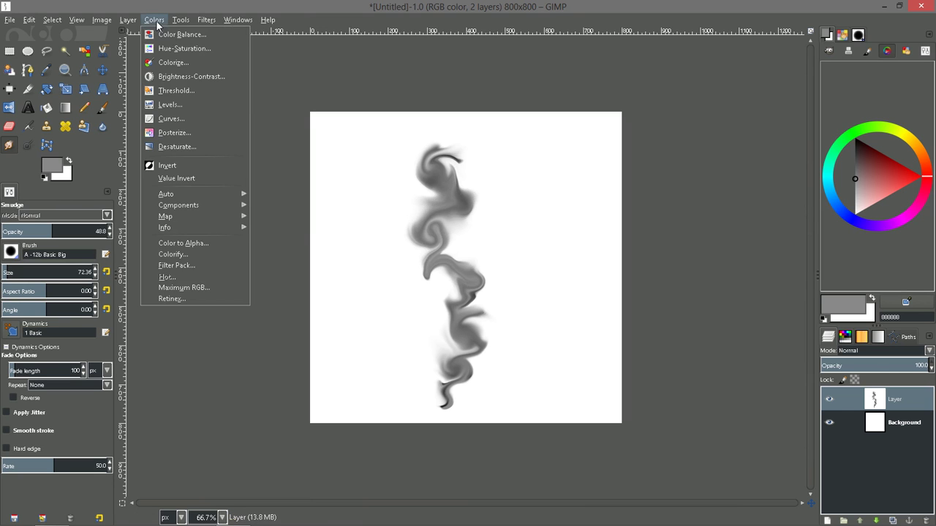
left_click(178, 105)
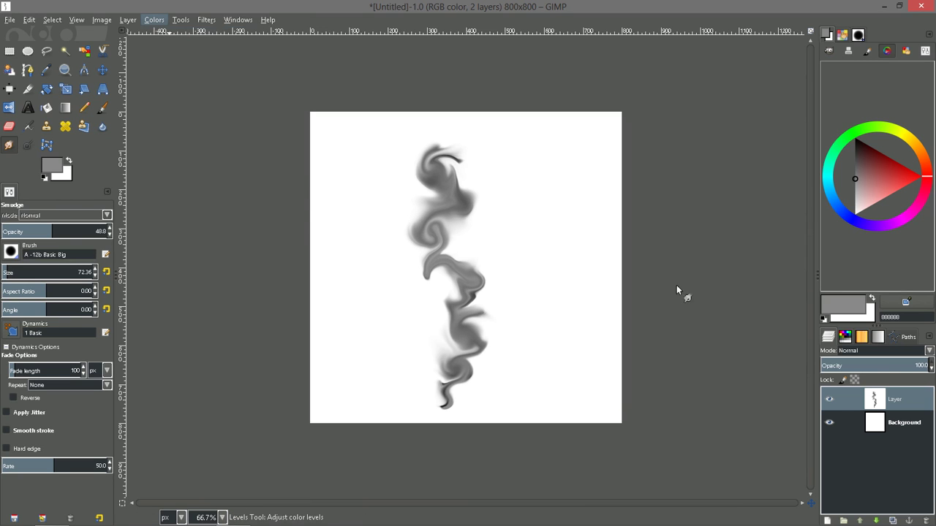
left_click_drag(677, 93, 702, 87)
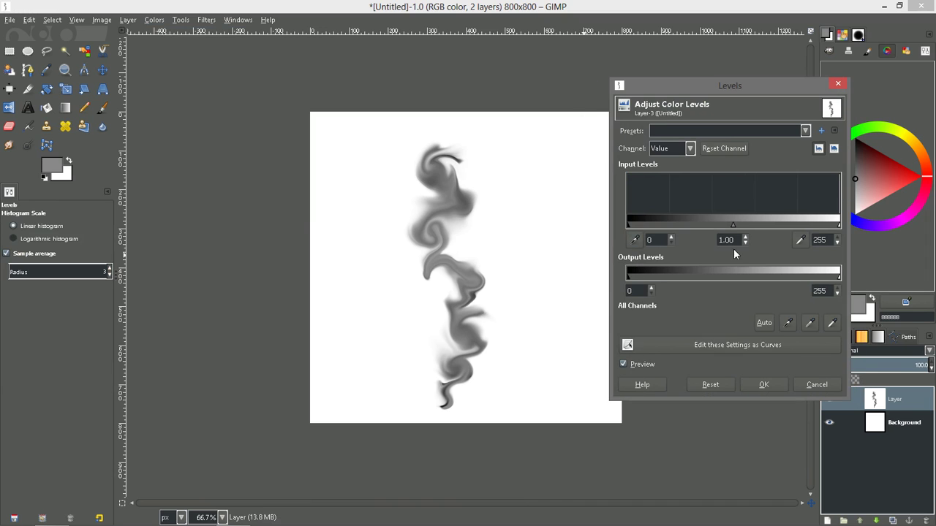
left_click_drag(734, 224, 703, 223)
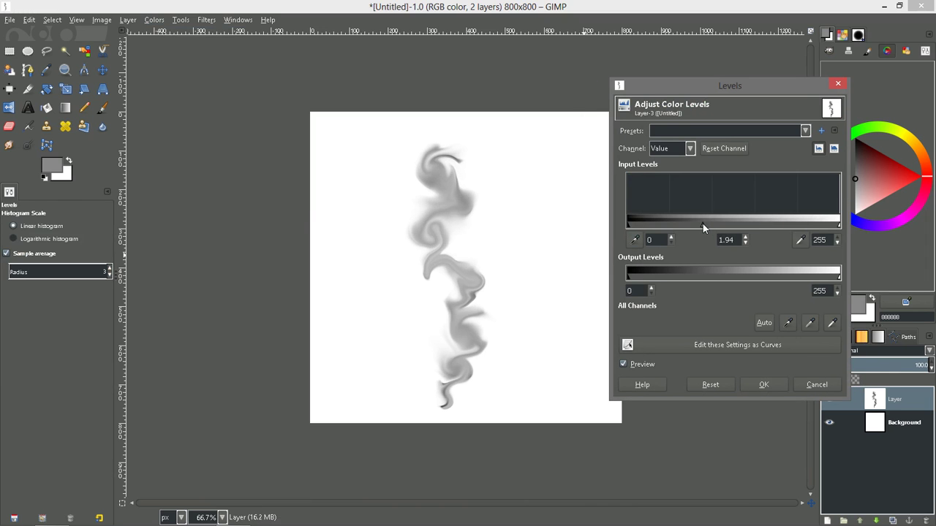
mouse_move(632, 225)
left_mouse_down()
mouse_move(662, 224)
mouse_move(645, 224)
left_mouse_up()
left_click_drag(838, 224, 755, 225)
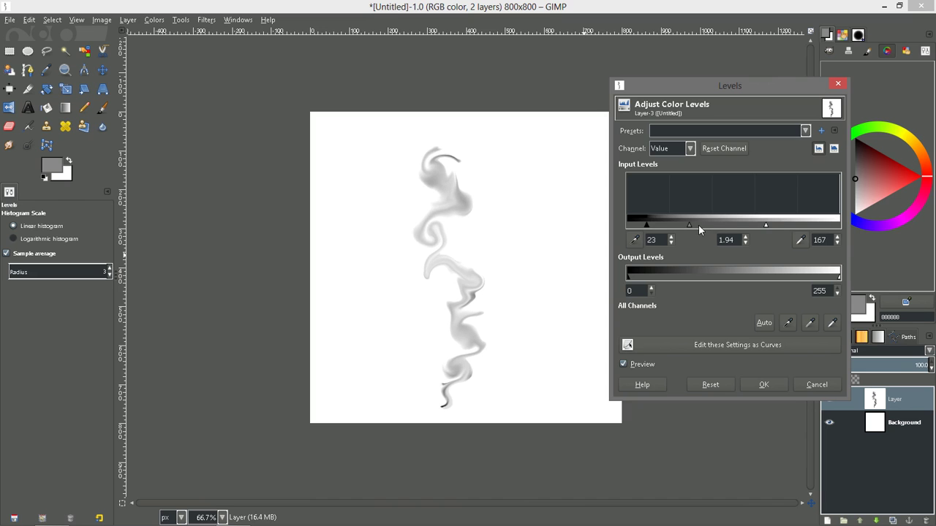
left_click_drag(764, 223, 754, 222)
left_click(769, 385)
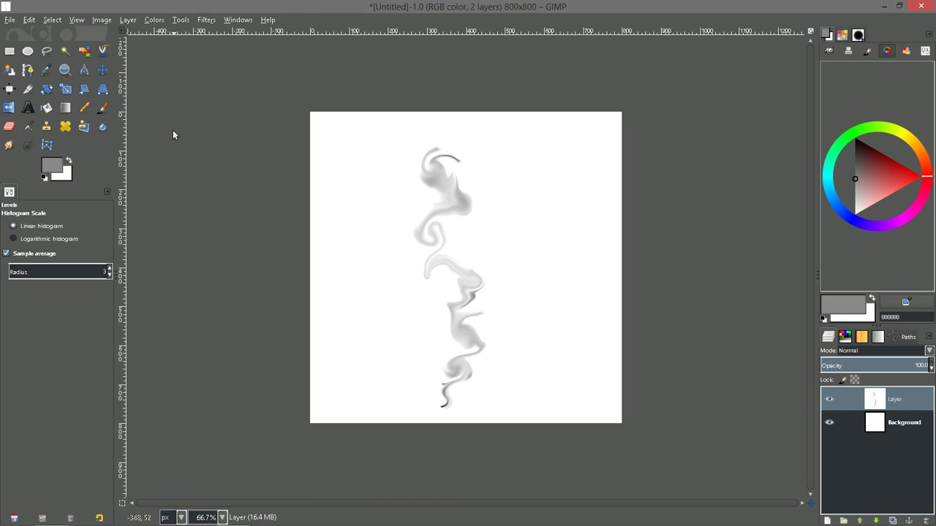
left_click(10, 50)
Select a tight box around the smoke column and crop the image to 234 × 696 pixels
left_click_drag(406, 134, 512, 421)
left_click_drag(495, 317, 479, 312)
left_click_drag(458, 150, 454, 159)
left_click(461, 253)
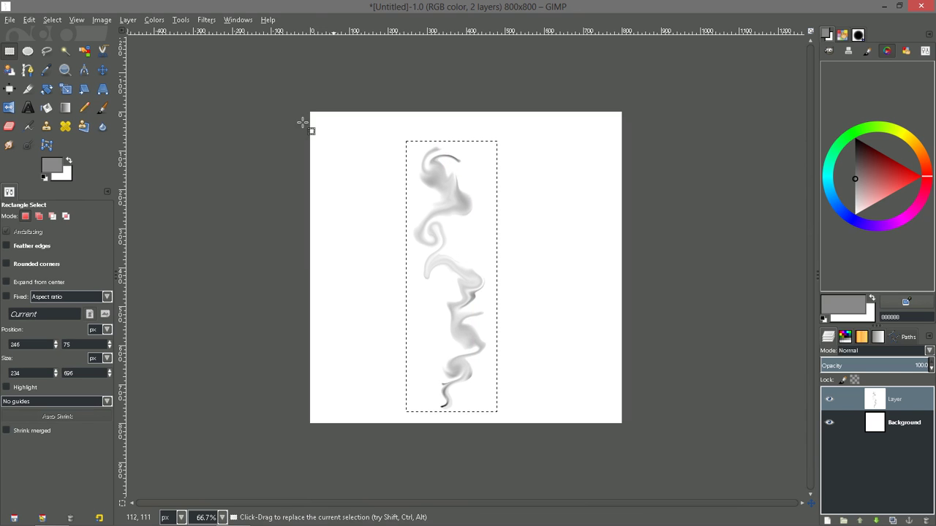
left_click(102, 19)
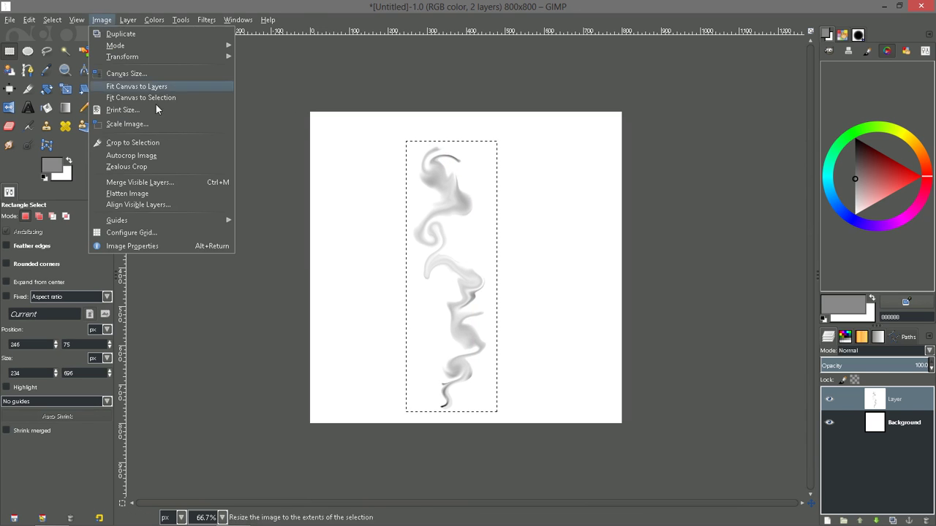
left_click(160, 141)
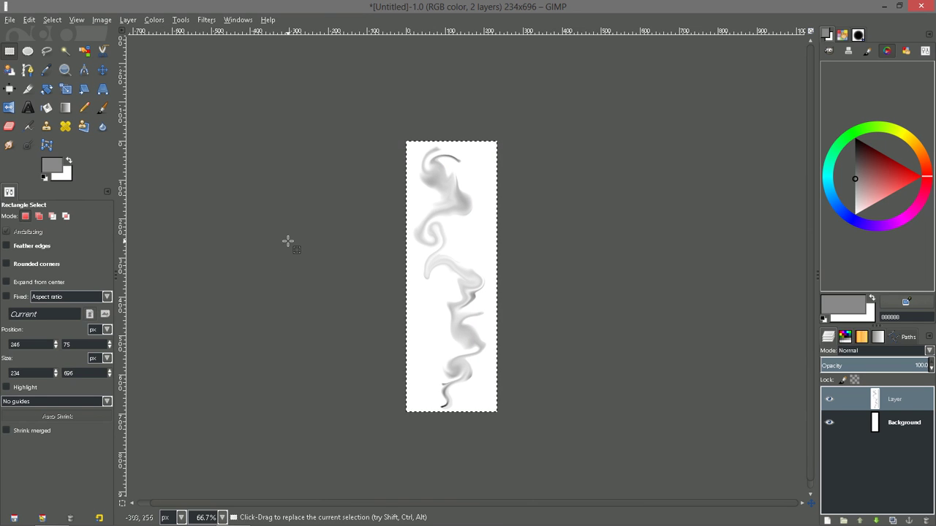
Merge the visible layers into a single Background layer and clear the selection
right_click(898, 402)
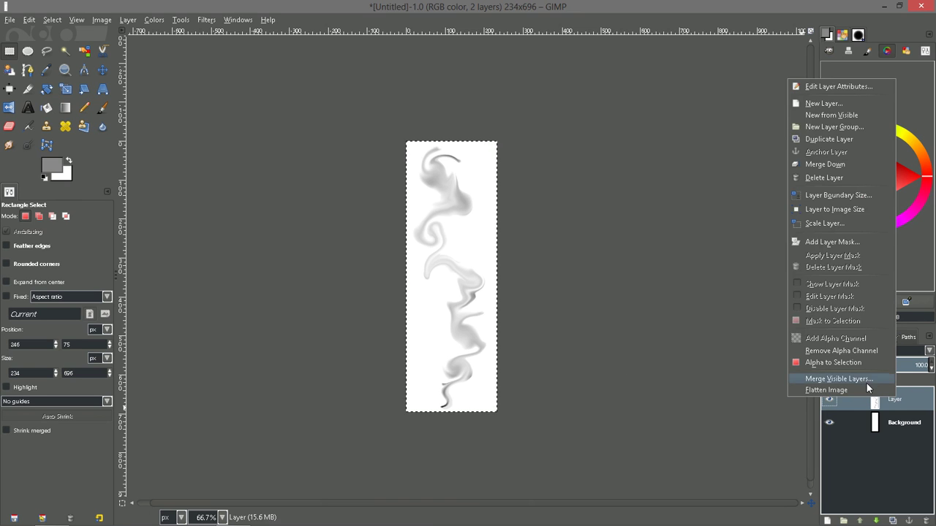
left_click(867, 378)
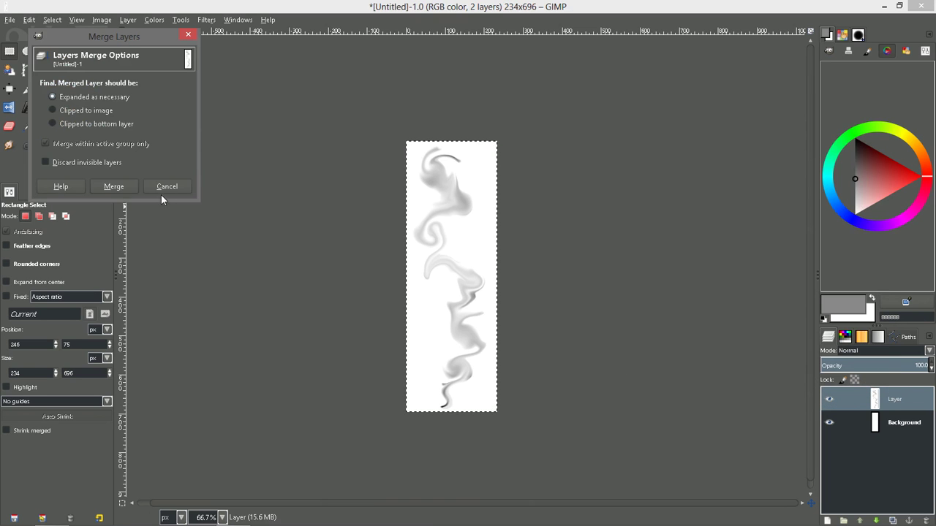
left_click(114, 186)
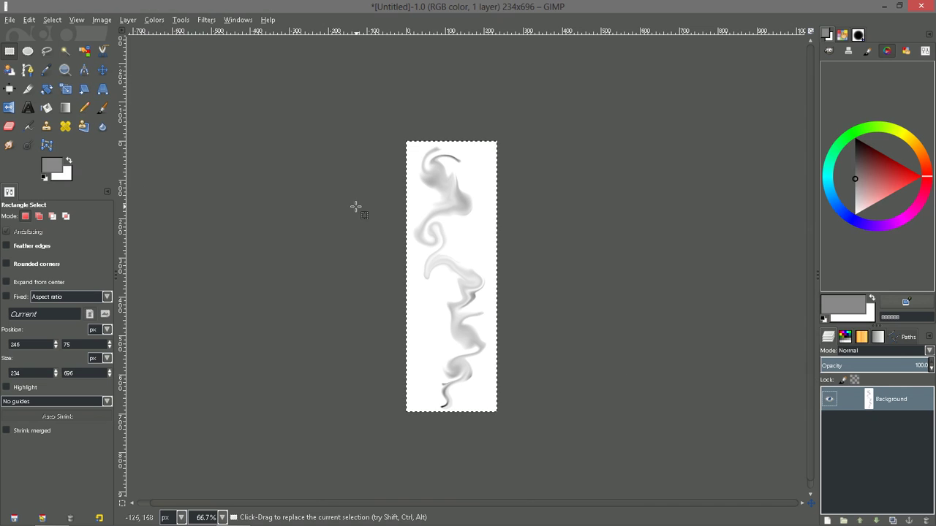
left_click(310, 180)
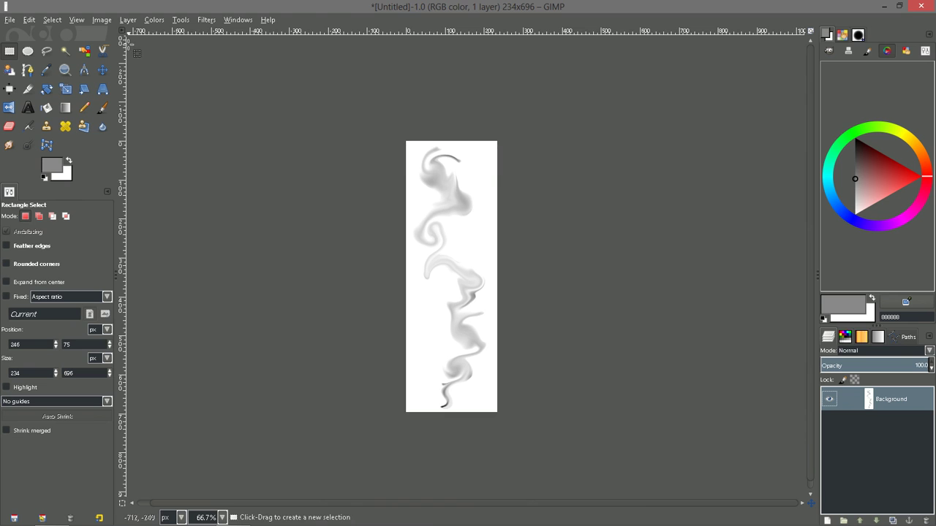
Convert the image to Grayscale mode via Image > Mode
left_click(102, 21)
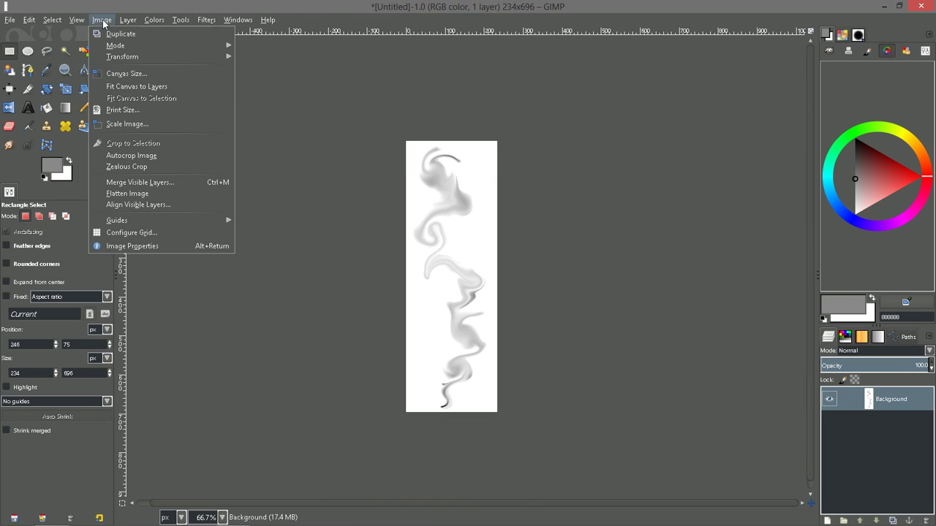
mouse_move(114, 47)
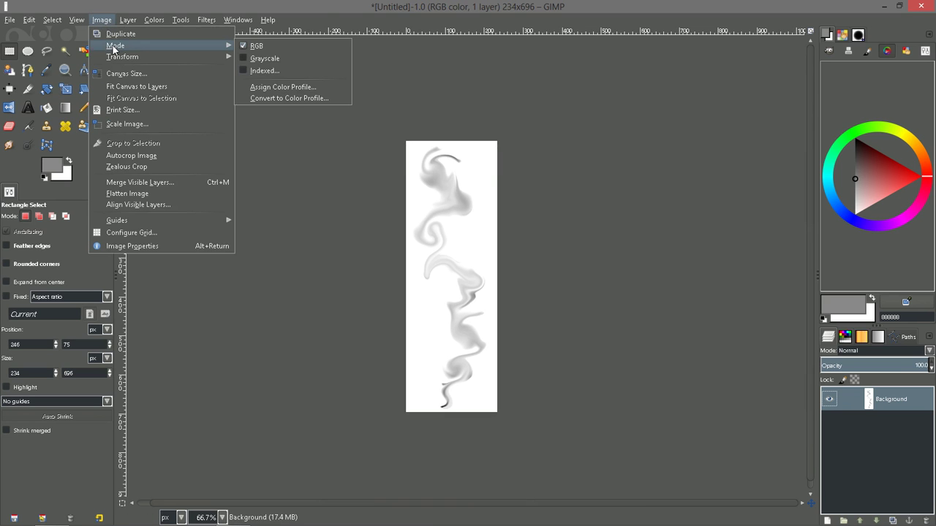
left_click(242, 59)
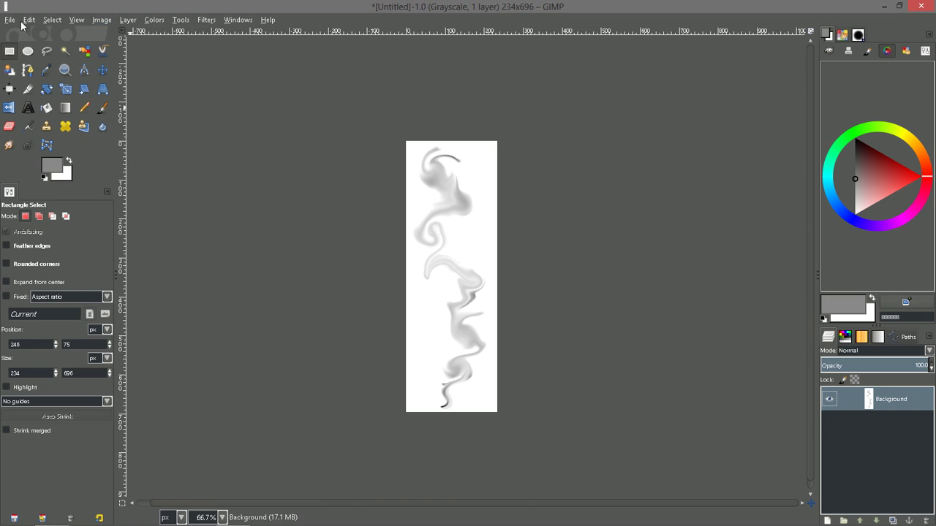
left_click(10, 20)
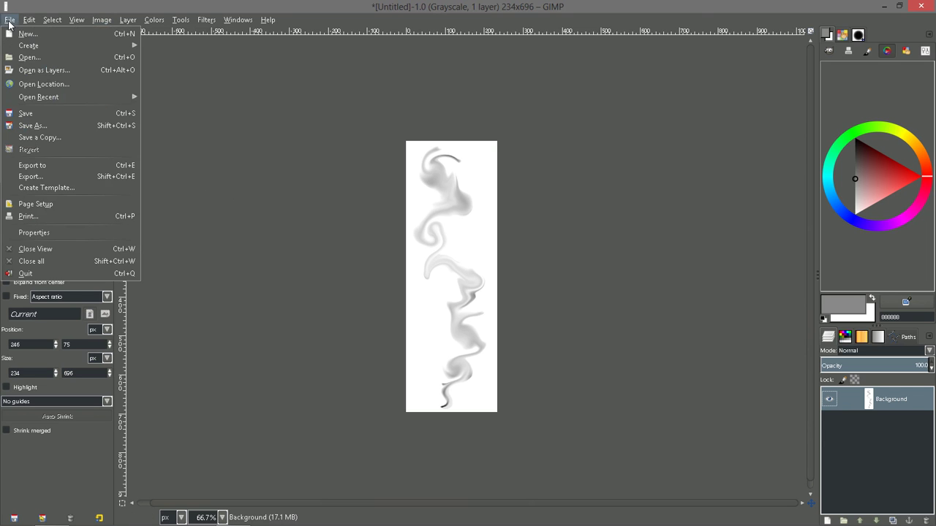
Export to the .gimp-2.8/brushes folder under the name 'smoke test'
left_click(54, 177)
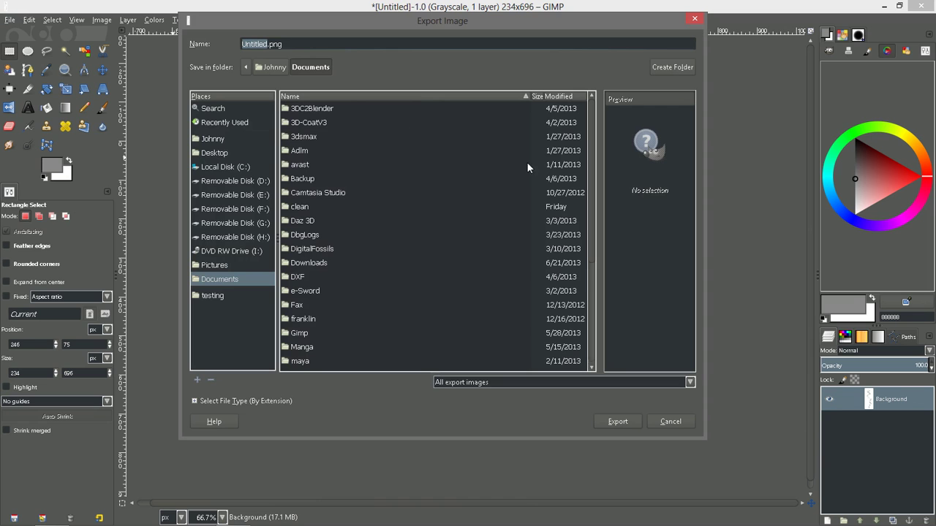
left_click(213, 140)
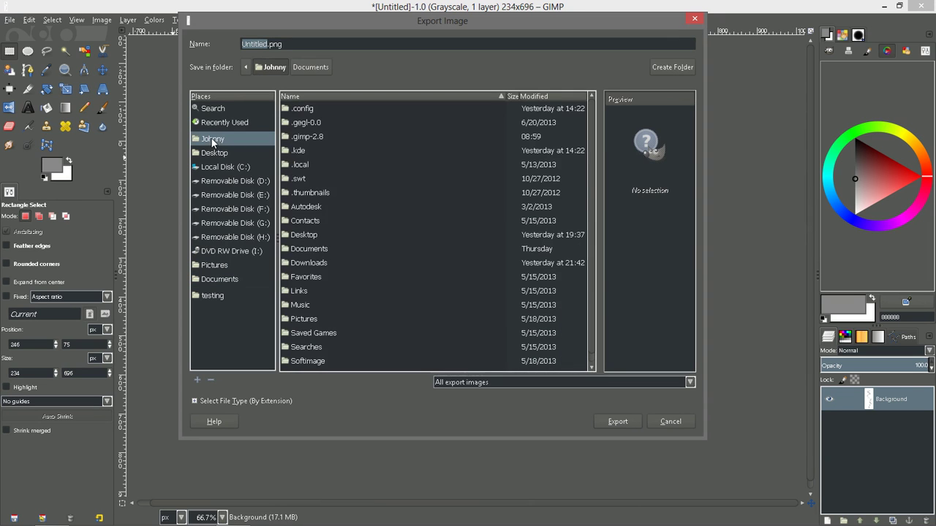
left_click(290, 139)
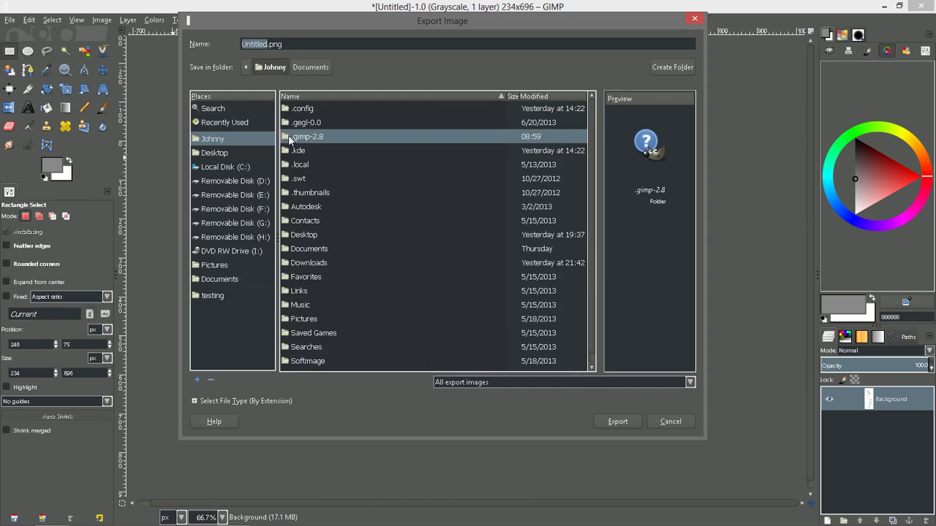
double_click(289, 139)
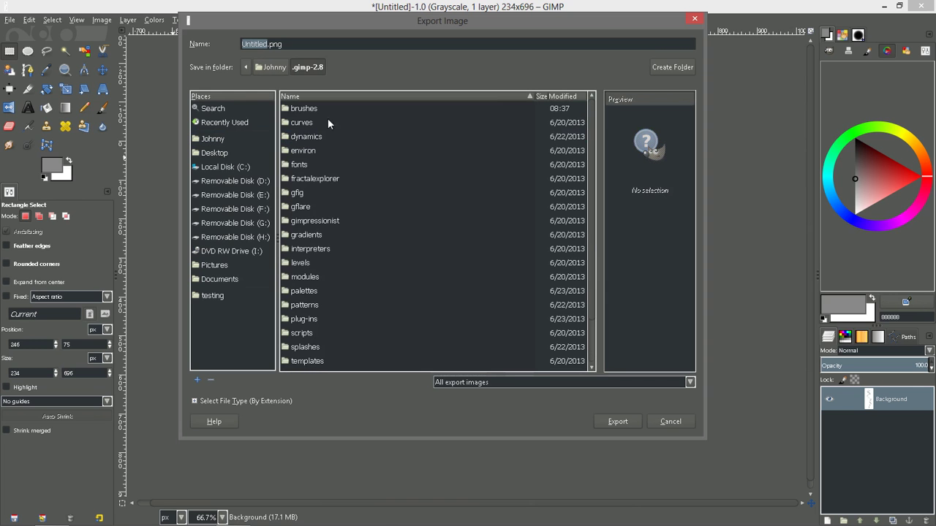
double_click(291, 109)
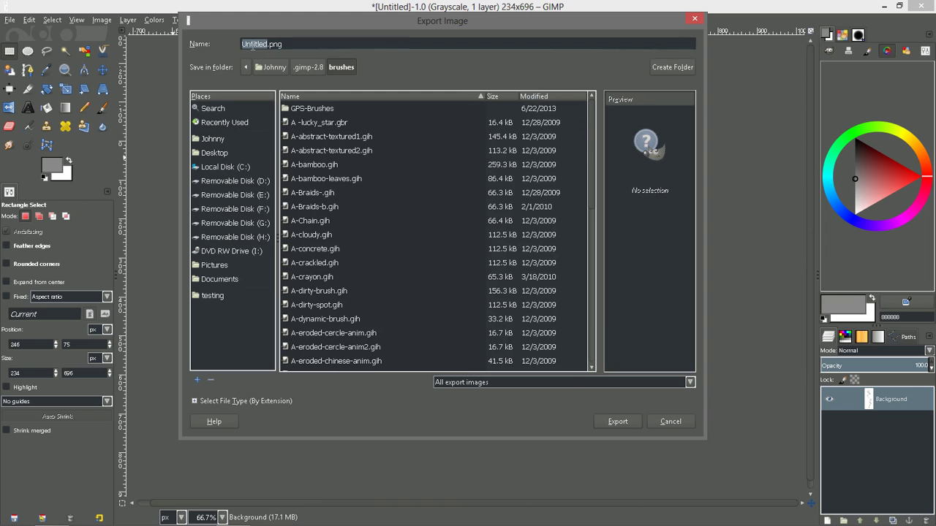
type("smoke")
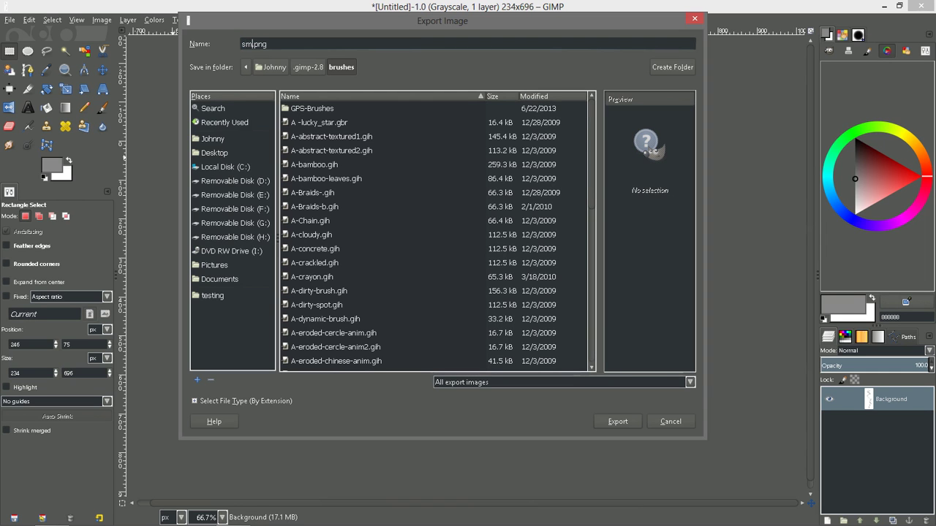
type(" test")
Choose GIMP brush (animated) as the export file type
left_click_drag(513, 23, 519, 12)
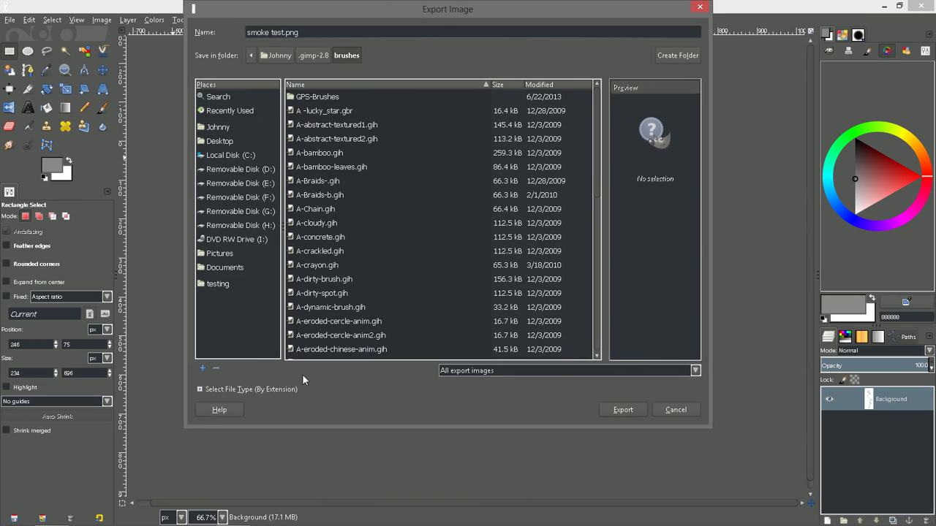
left_click(199, 389)
left_click_drag(694, 299, 707, 320)
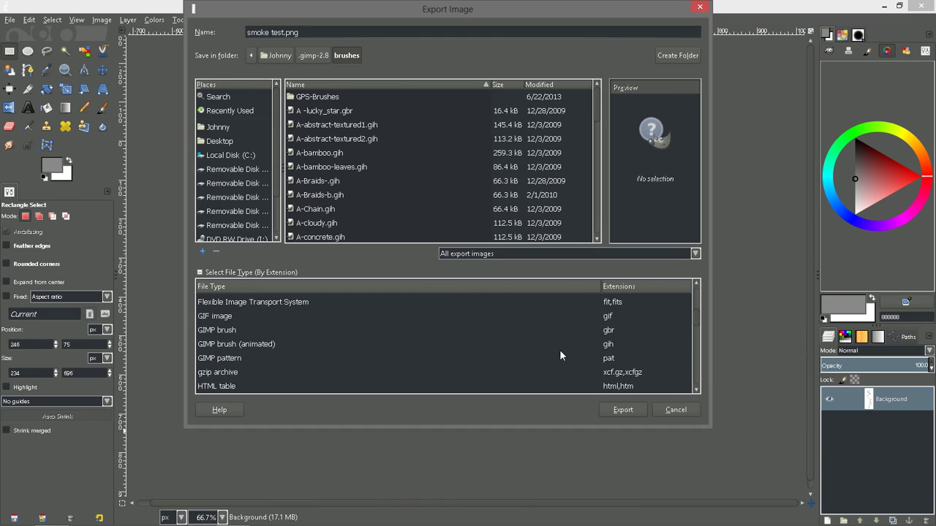
left_click(249, 344)
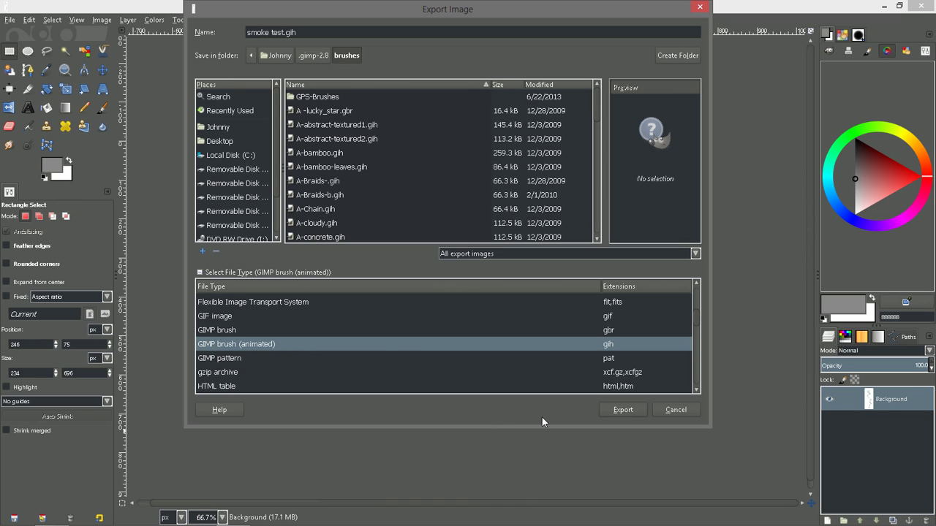
Export smoke test.gih as a brush pipe, keeping Spacing 20 and Ranks 1 random
left_click(622, 410)
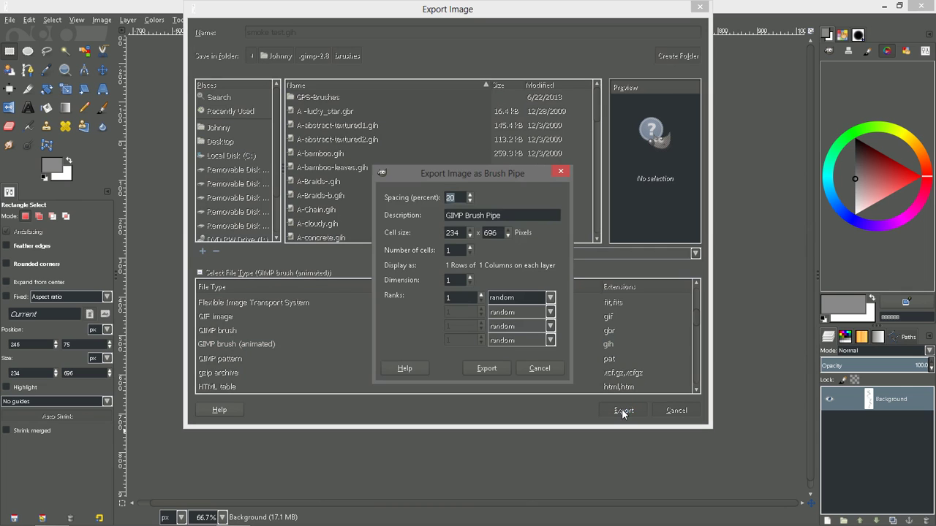
mouse_move(451, 175)
left_mouse_down()
mouse_move(466, 163)
mouse_move(459, 151)
left_mouse_up()
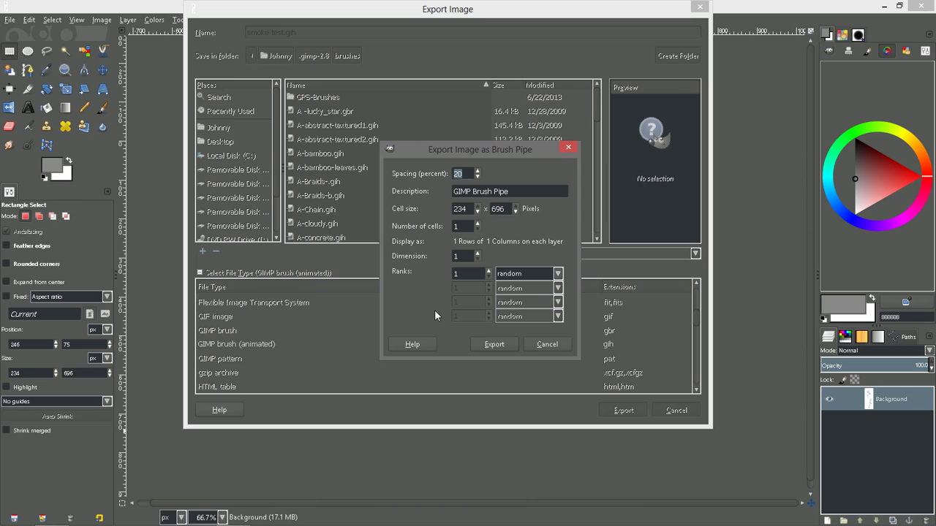
left_click(492, 345)
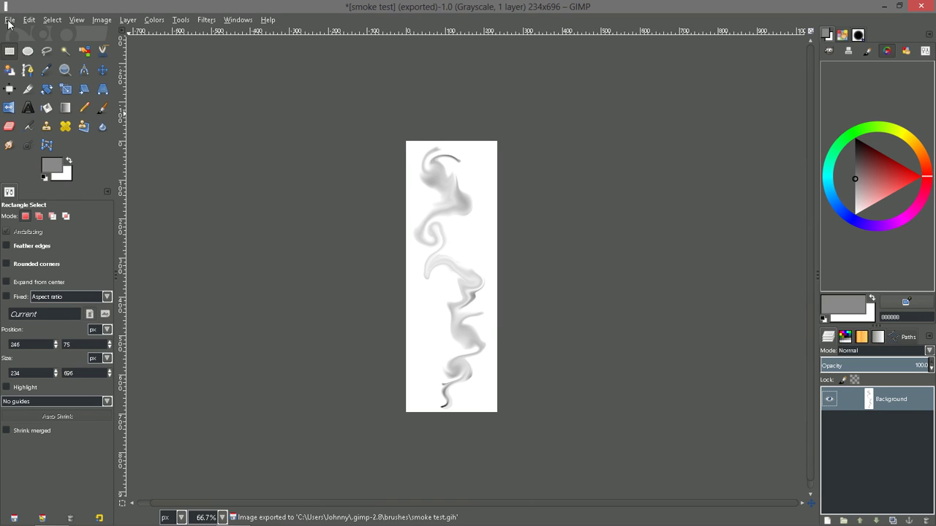
left_click(9, 21)
Create a blank image from the 1600x1200 template
left_click(27, 34)
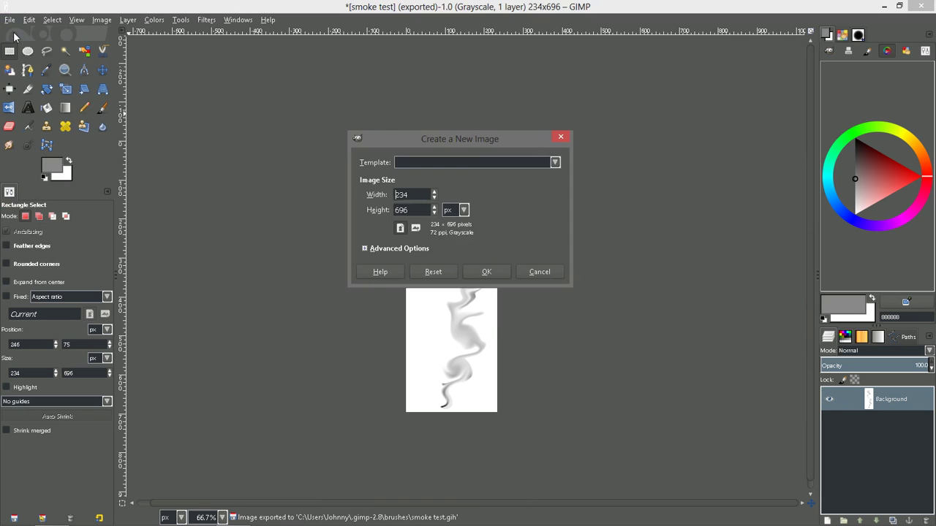
left_click(555, 163)
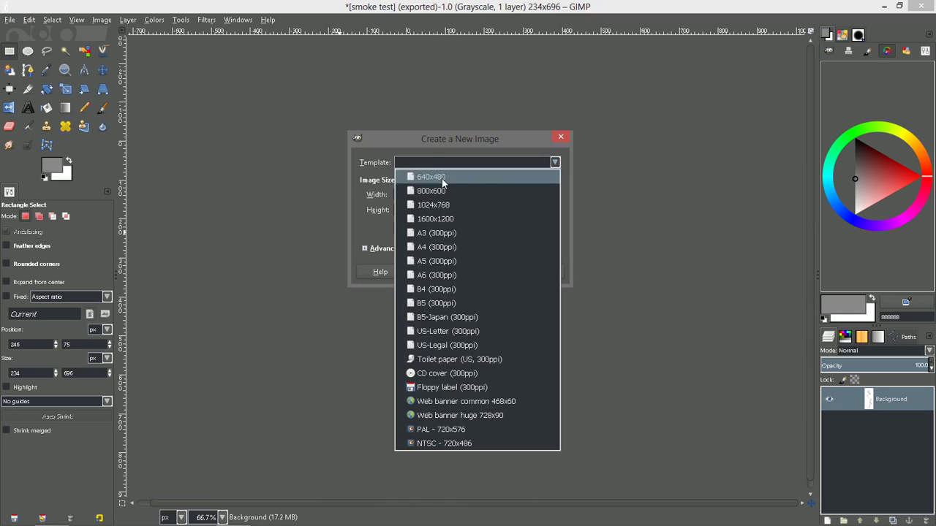
left_click(438, 218)
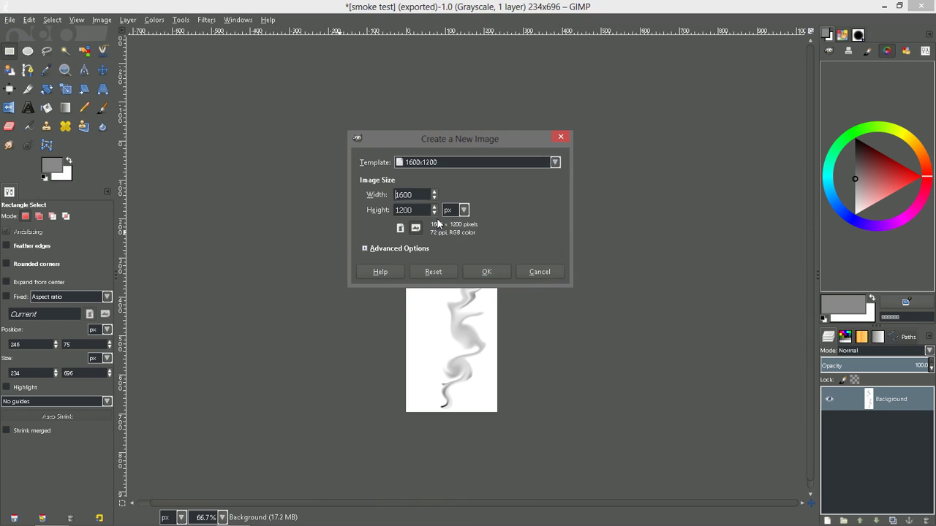
left_click(499, 272)
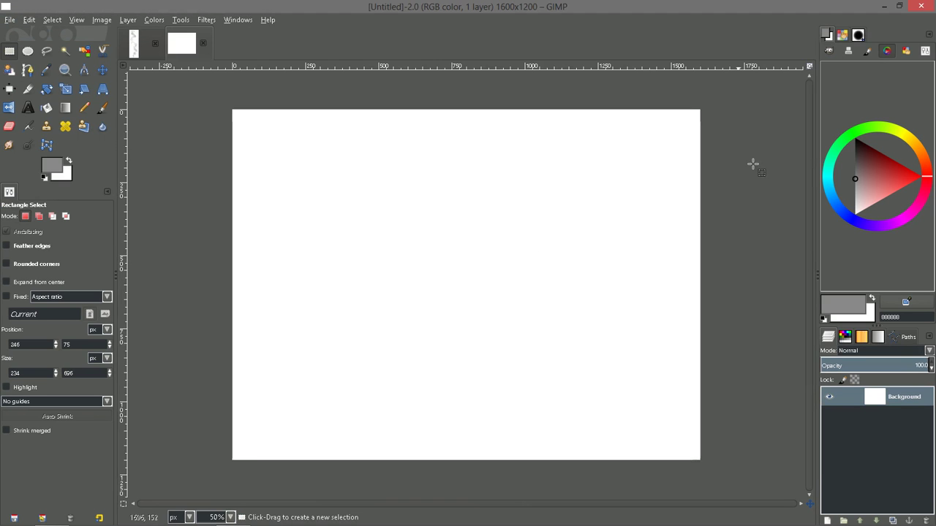
Float the Brushes list in its own enlarged window and refresh the brushes
left_click(859, 36)
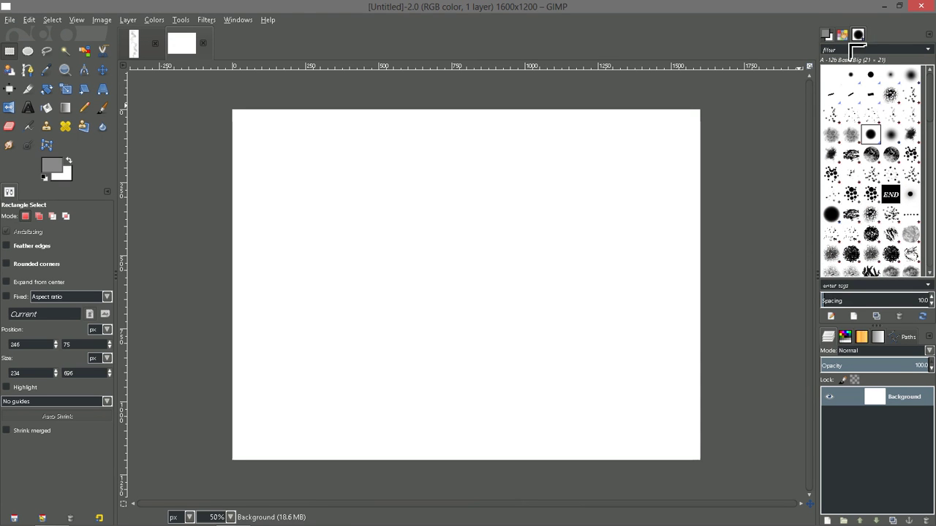
mouse_move(864, 36)
left_mouse_down()
mouse_move(620, 46)
mouse_move(681, 51)
mouse_move(676, 210)
left_mouse_up()
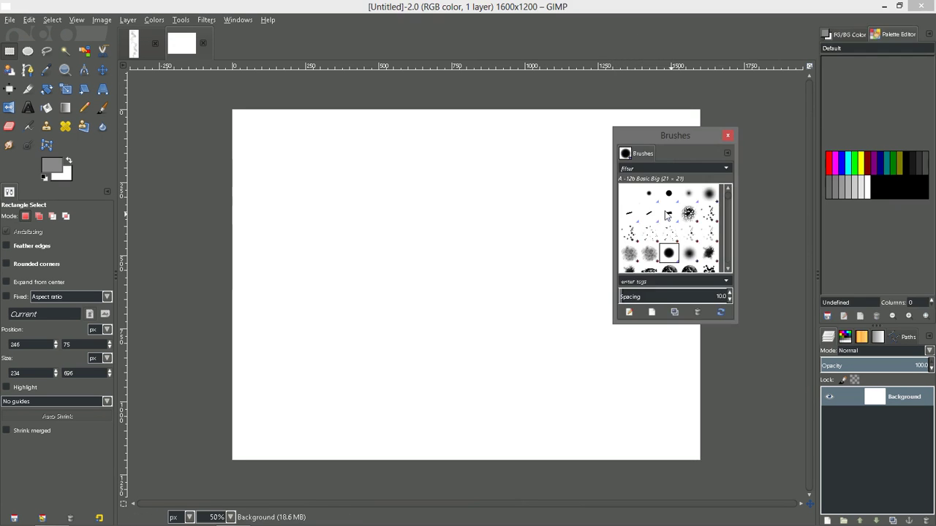
left_click_drag(685, 142, 630, 66)
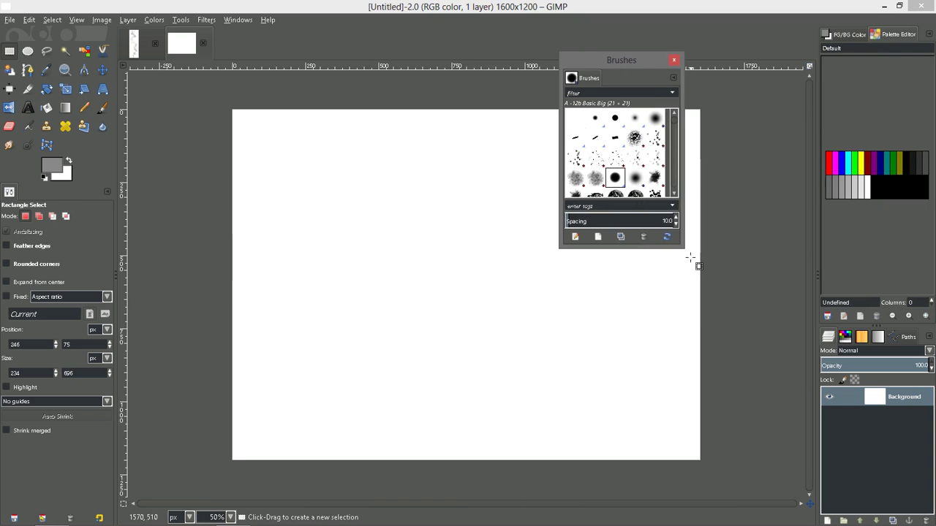
mouse_move(682, 246)
left_mouse_down()
mouse_move(796, 405)
mouse_move(805, 453)
left_mouse_up()
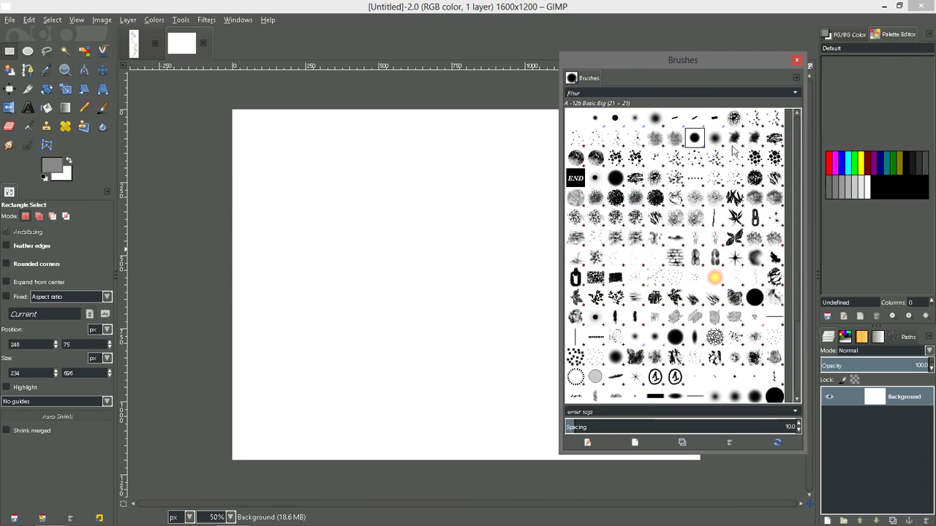
left_click(777, 443)
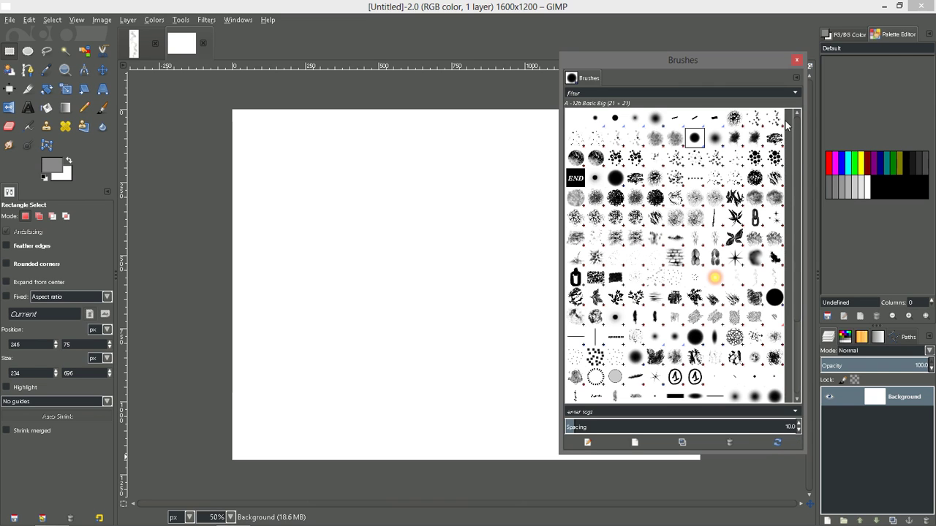
left_click(796, 79)
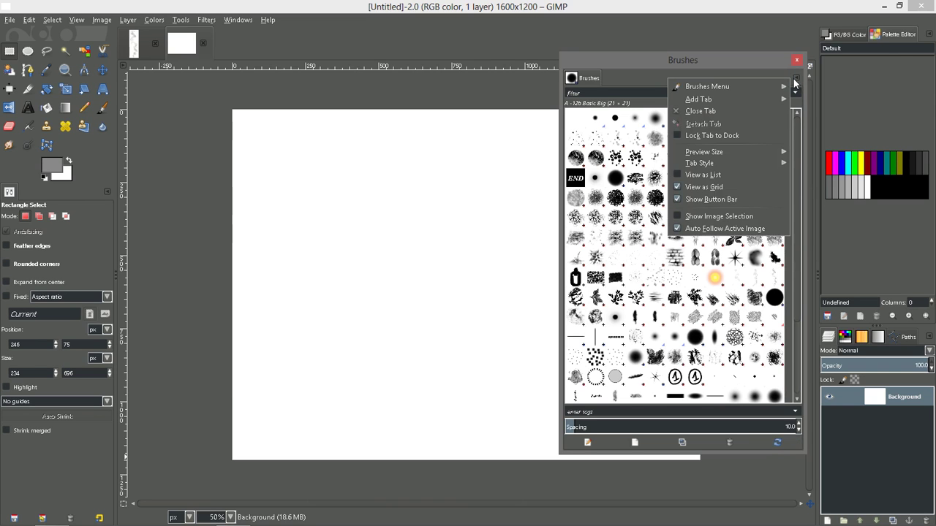
Switch the Brushes list to Extra Large previews
mouse_move(719, 154)
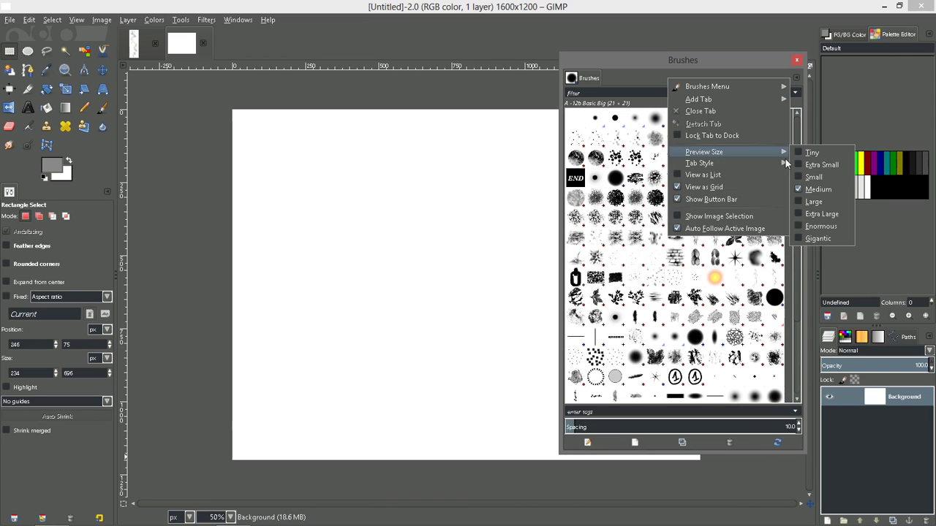
left_click(822, 214)
scroll(707, 316, "down", 1)
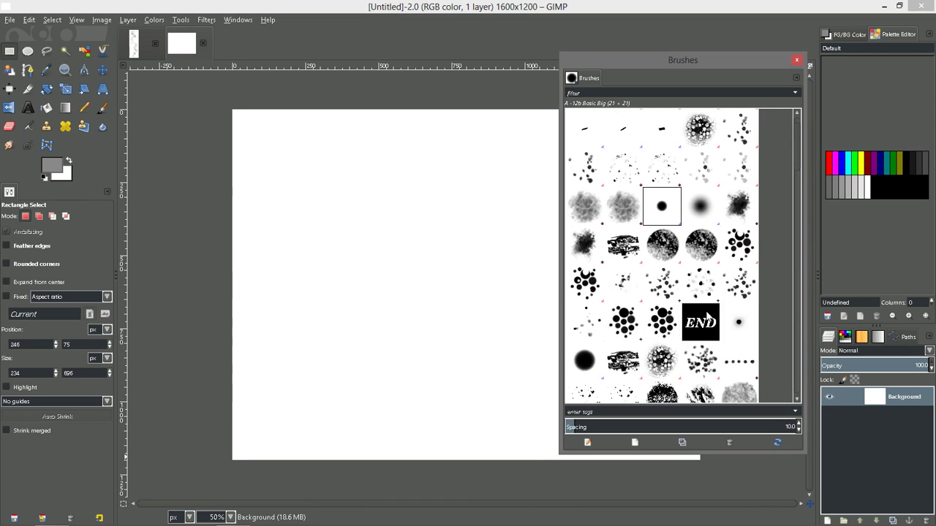
scroll(707, 315, "down", 9)
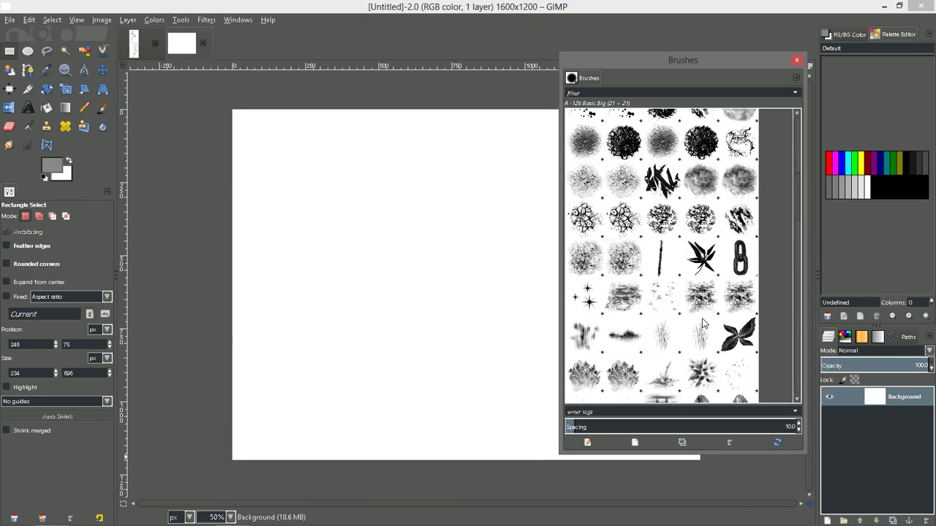
scroll(702, 323, "down", 6)
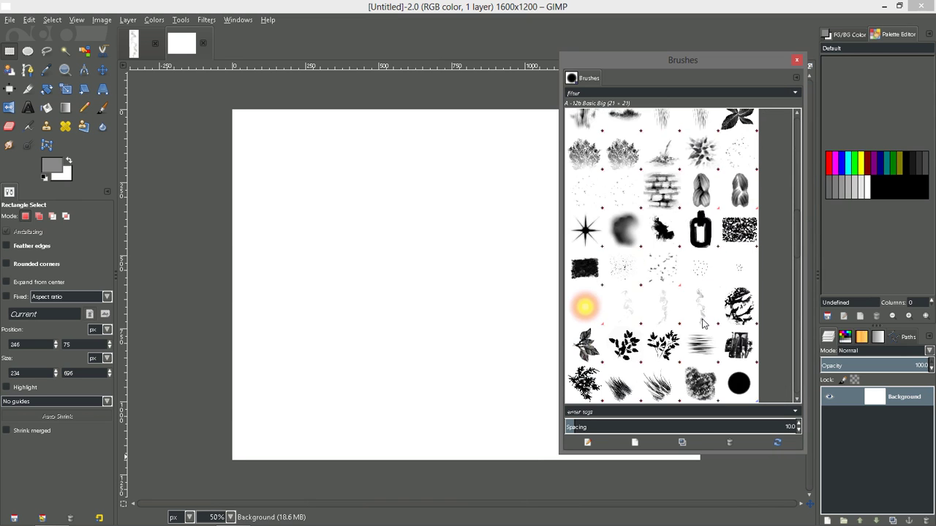
Make the new smoke brush pipe, spacing 20.0, the active brush
left_click(634, 309)
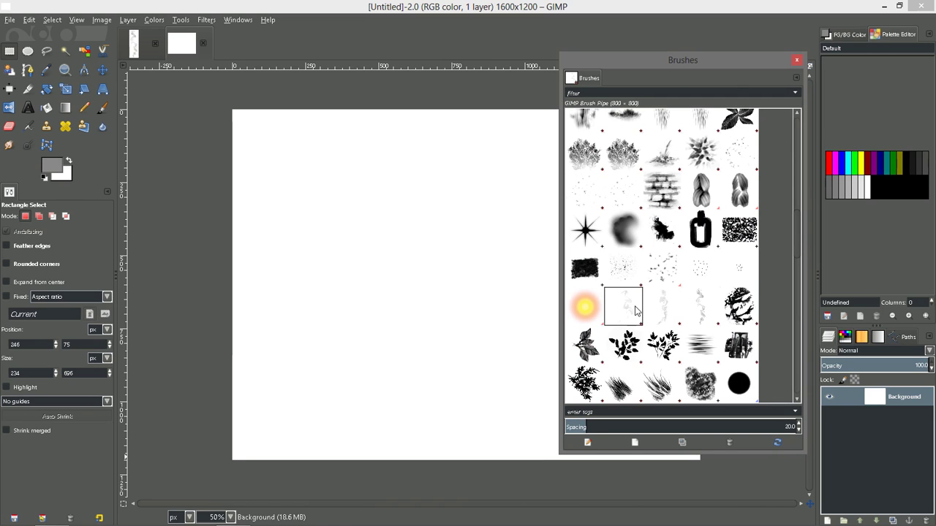
left_click(663, 316)
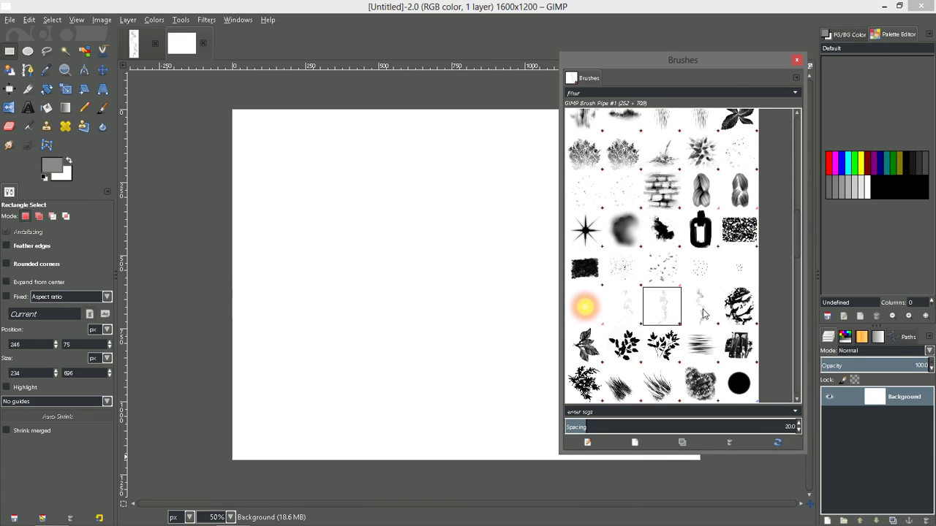
left_click(629, 307)
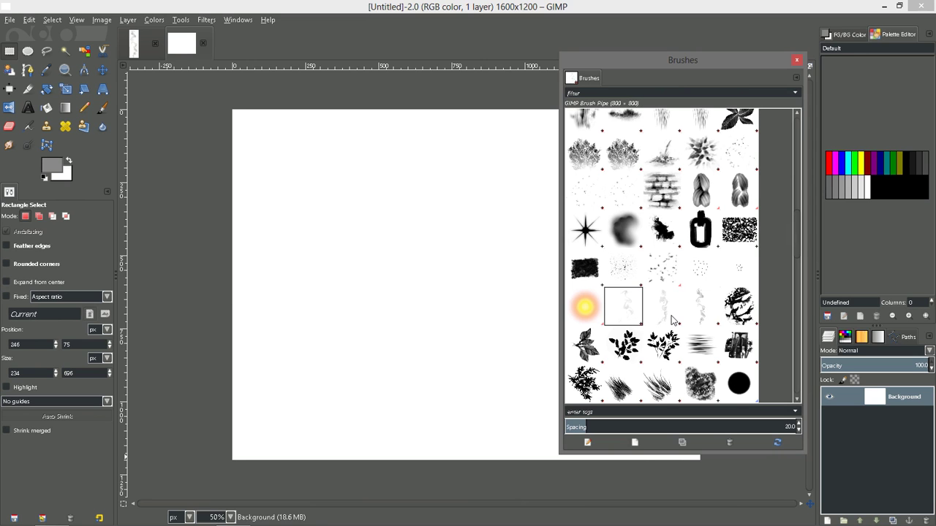
scroll(673, 320, "down", 4)
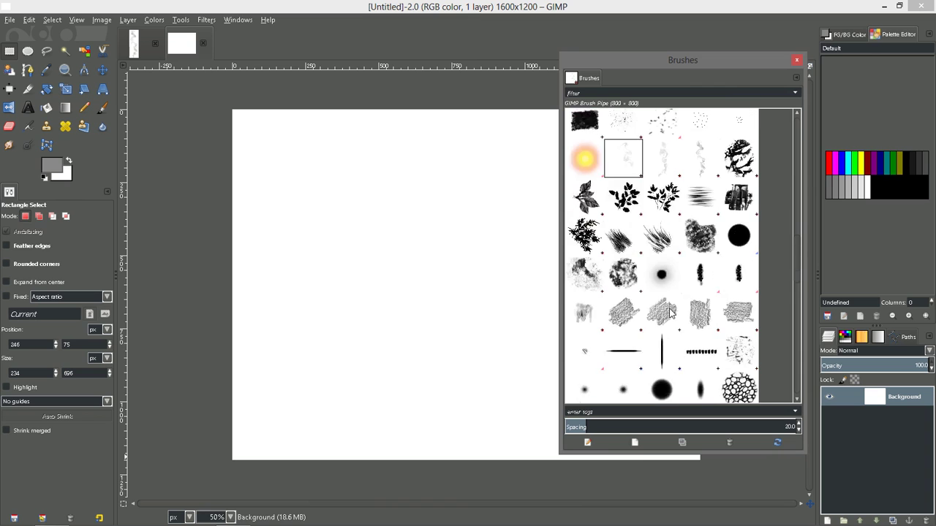
scroll(671, 313, "up", 2)
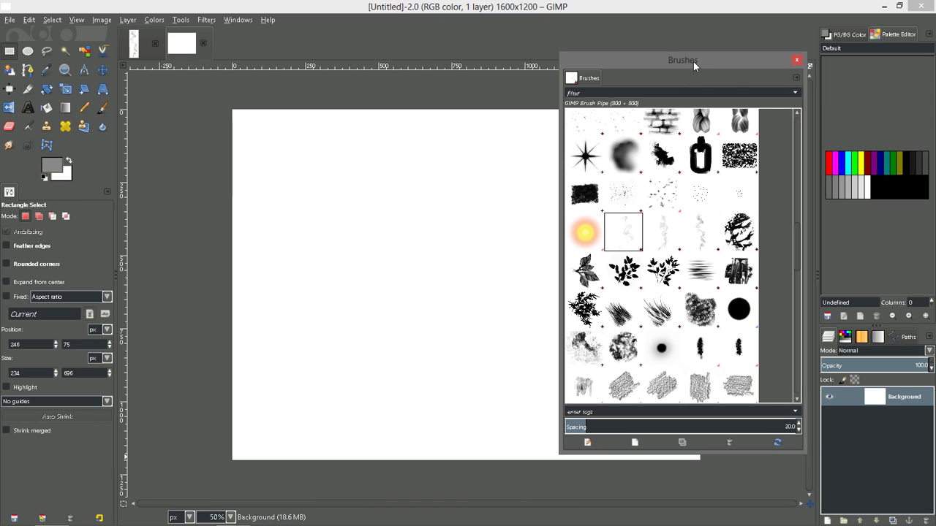
Close the floating Brushes window after failed docking attempts and select the Paintbrush tool
left_click_drag(693, 61, 715, 38)
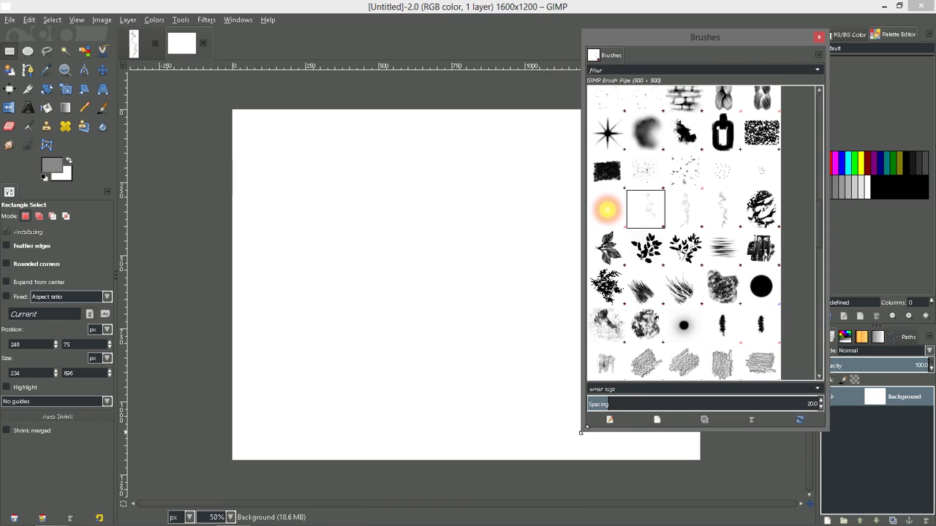
left_click_drag(582, 431, 665, 300)
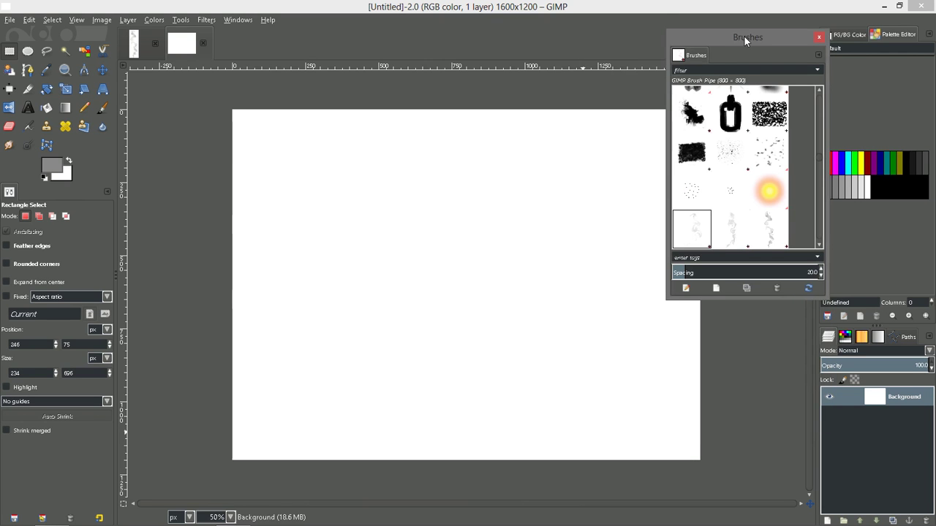
mouse_move(698, 55)
left_mouse_down()
mouse_move(889, 44)
mouse_move(886, 35)
mouse_move(841, 36)
mouse_move(848, 60)
mouse_move(837, 38)
mouse_move(743, 36)
mouse_move(878, 44)
mouse_move(841, 77)
mouse_move(834, 28)
mouse_move(826, 43)
mouse_move(687, 95)
mouse_move(641, 93)
left_mouse_up()
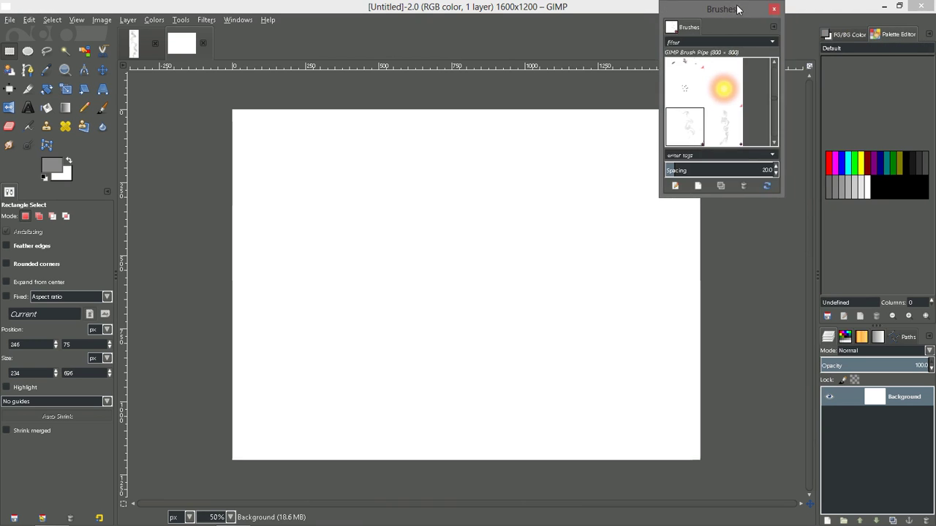
left_click_drag(728, 9, 570, 75)
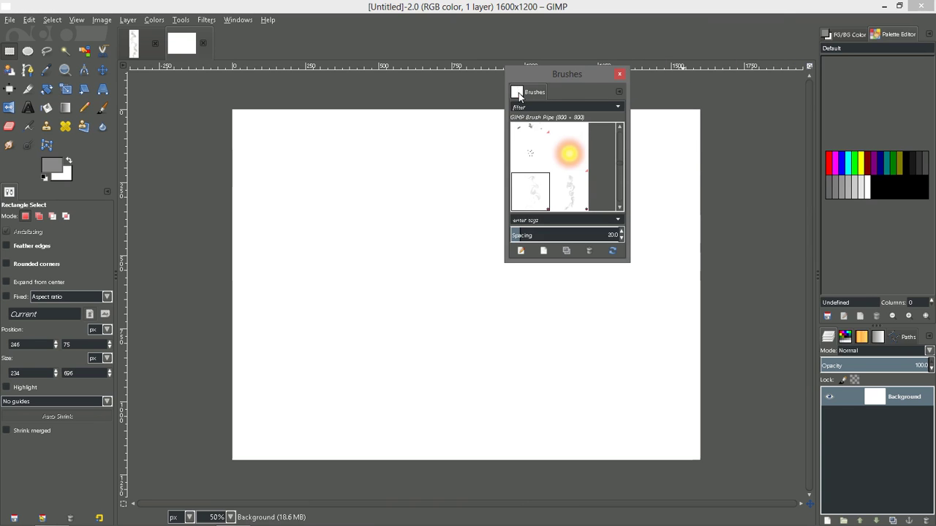
mouse_move(523, 98)
left_mouse_down()
mouse_move(768, 94)
mouse_move(881, 52)
mouse_move(854, 93)
mouse_move(846, 249)
mouse_move(908, 34)
mouse_move(887, 50)
mouse_move(684, 29)
mouse_move(658, 52)
left_mouse_up()
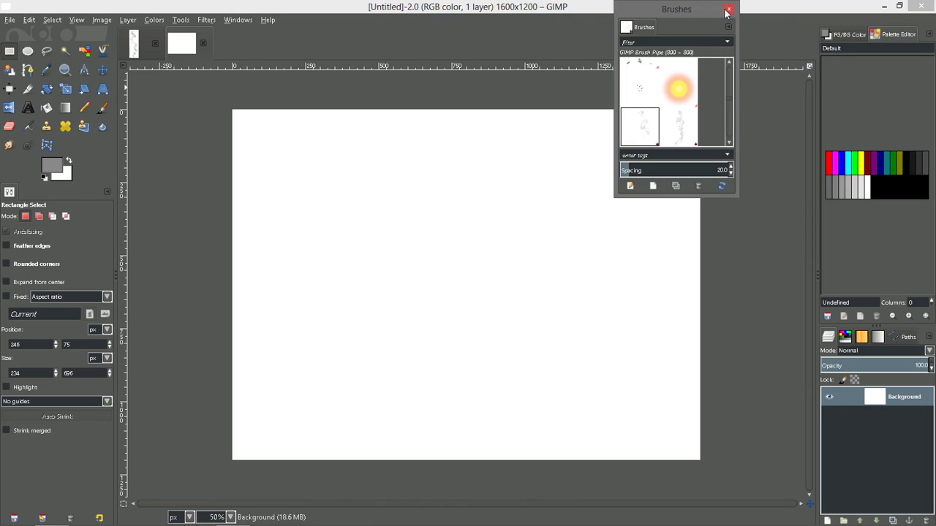
left_click(730, 9)
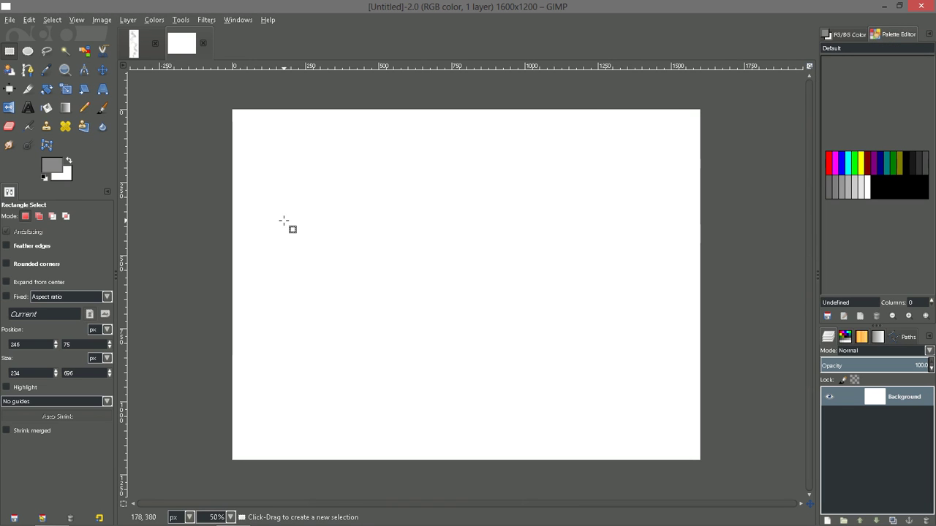
left_click(102, 108)
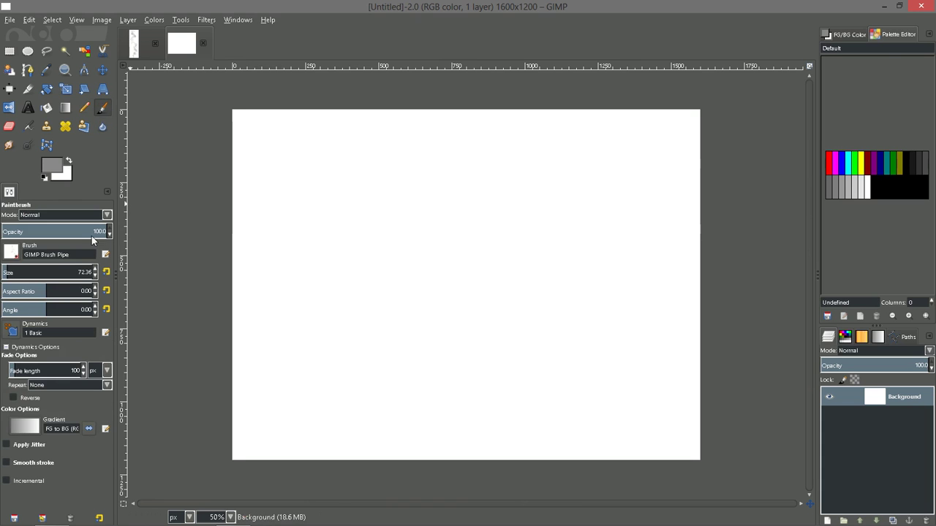
Raise the smoke brush size to 941.62, testing and undoing strokes along the way
left_click_drag(37, 276, 46, 275)
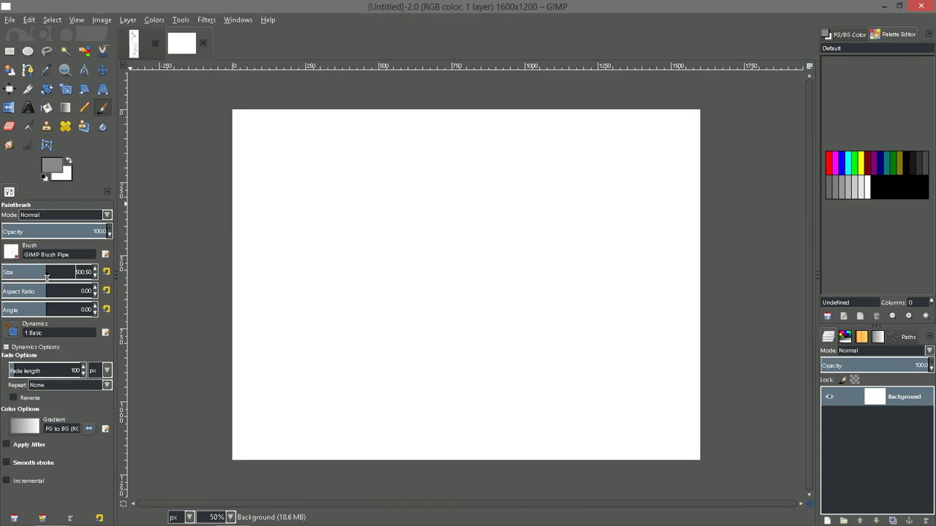
left_click(425, 253)
key("ctrl+z")
left_click_drag(46, 274, 89, 273)
mouse_move(449, 322)
left_mouse_down()
mouse_move(497, 271)
mouse_move(463, 241)
mouse_move(380, 303)
mouse_move(243, 316)
mouse_move(219, 329)
left_mouse_up()
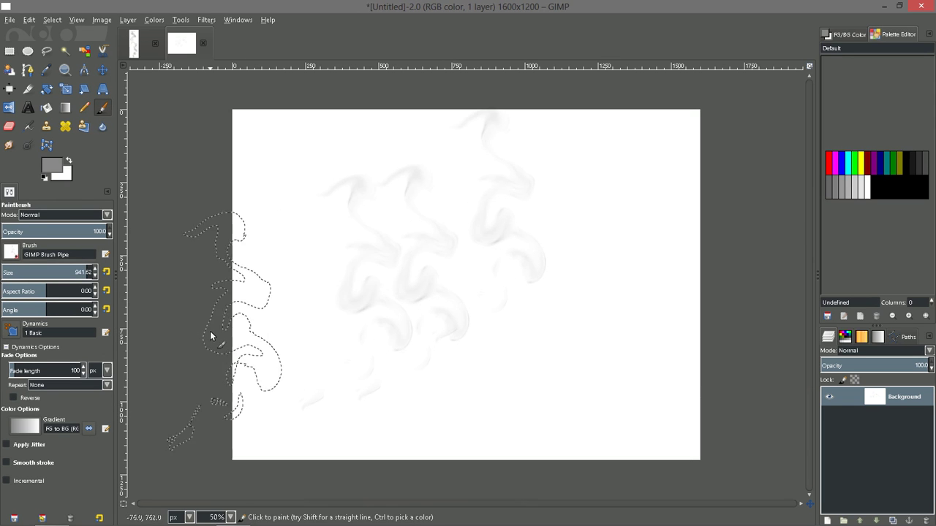
key("ctrl+z")
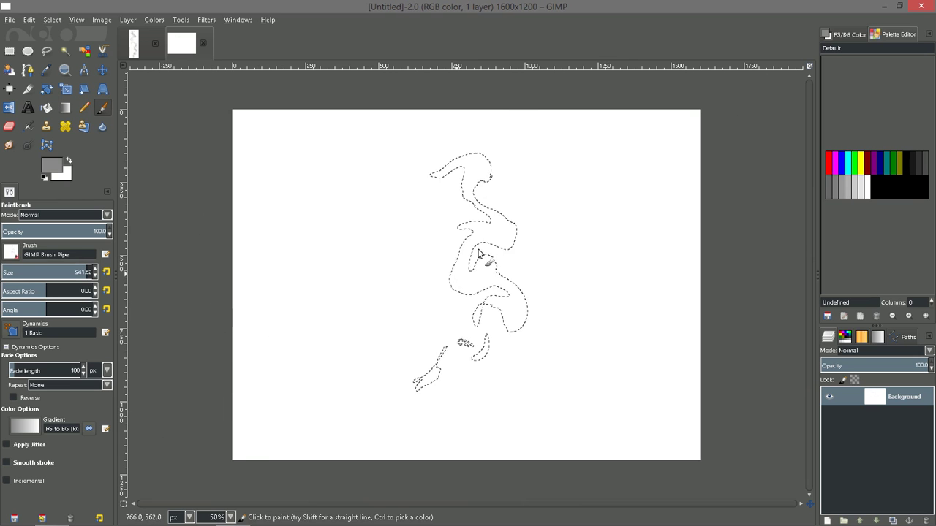
Pick dark red 640808 as foreground and paint faint smoke dabs down-left across the canvas
left_click(849, 34)
left_click_drag(850, 187, 879, 154)
left_click(491, 245)
mouse_move(491, 245)
left_mouse_down()
mouse_move(446, 271)
mouse_move(370, 293)
mouse_move(245, 366)
left_mouse_up()
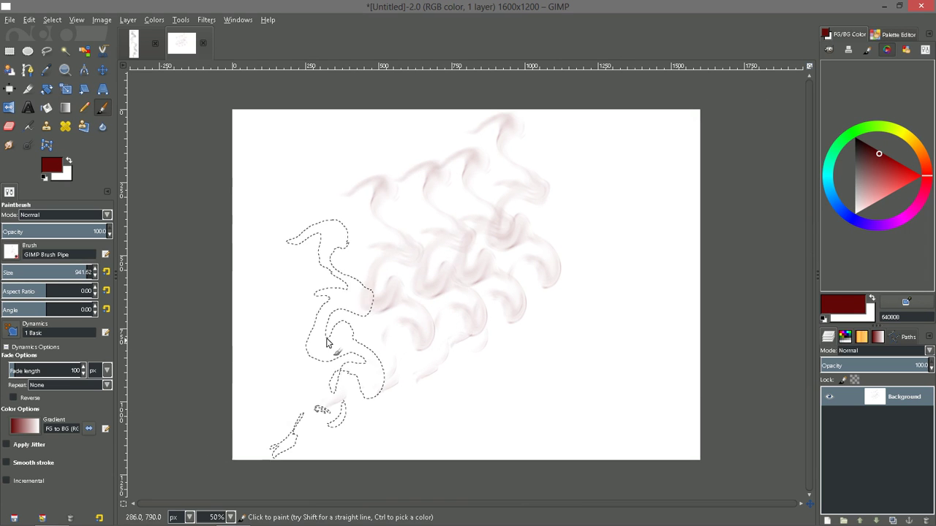
scroll(334, 324, "up", 1)
Replace the scattered dabs with a single dark red smoke wisp in the centre
key("ctrl+z")
key("ctrl+z")
key("ctrl+z")
key("ctrl+z")
key("ctrl+z")
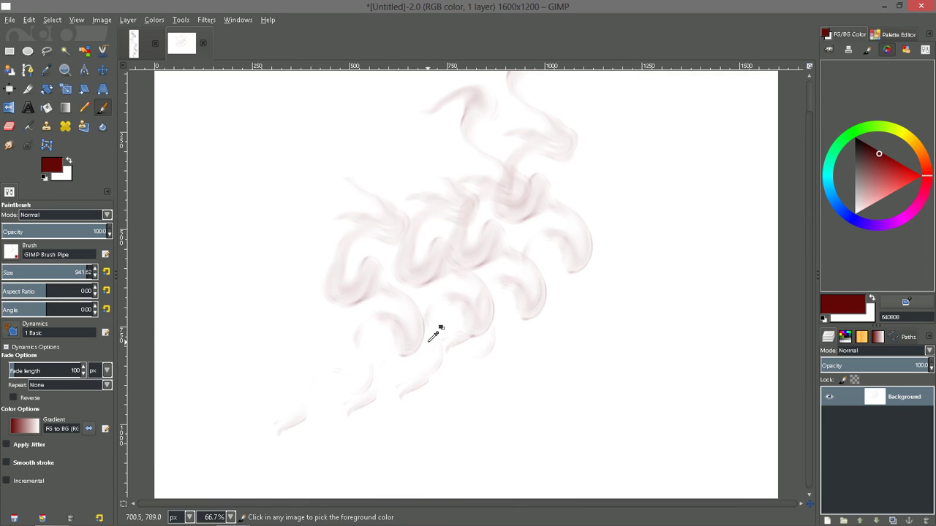
left_click(445, 283)
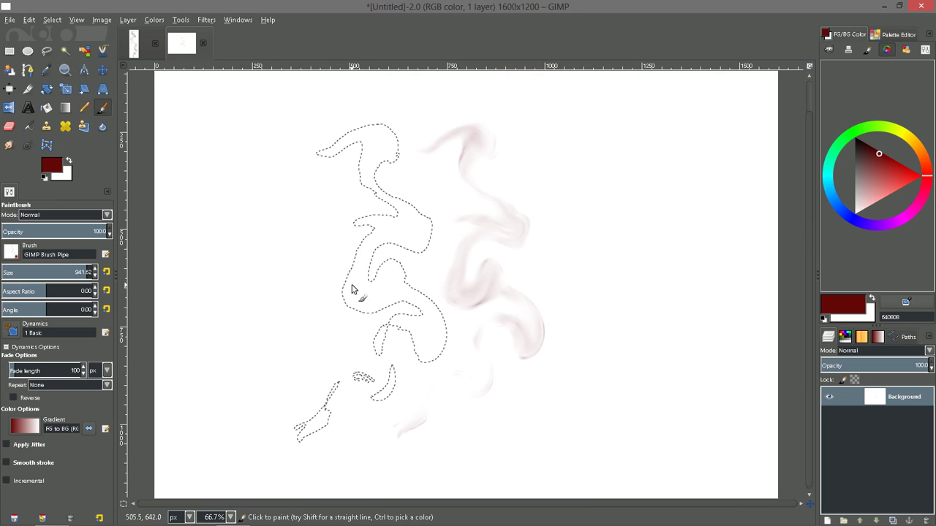
left_click(349, 281)
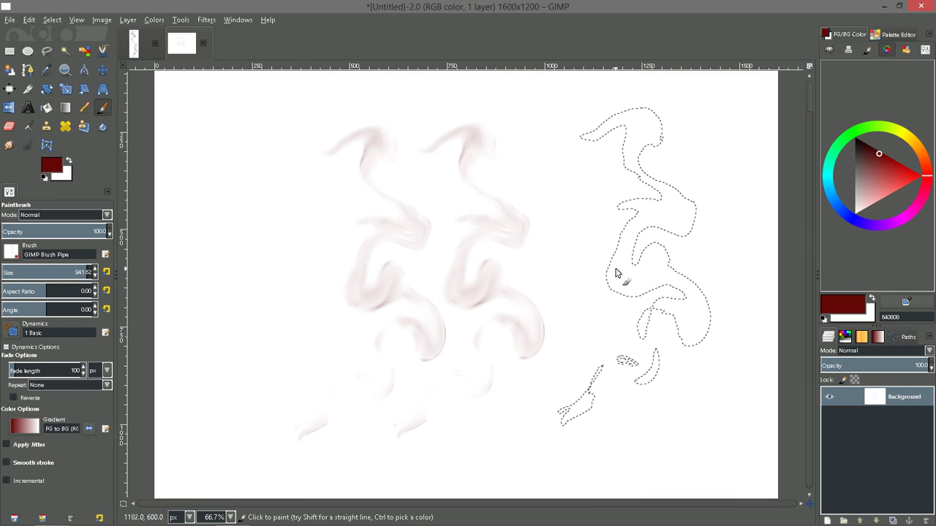
left_click(616, 272)
key("ctrl+z")
key("ctrl+z")
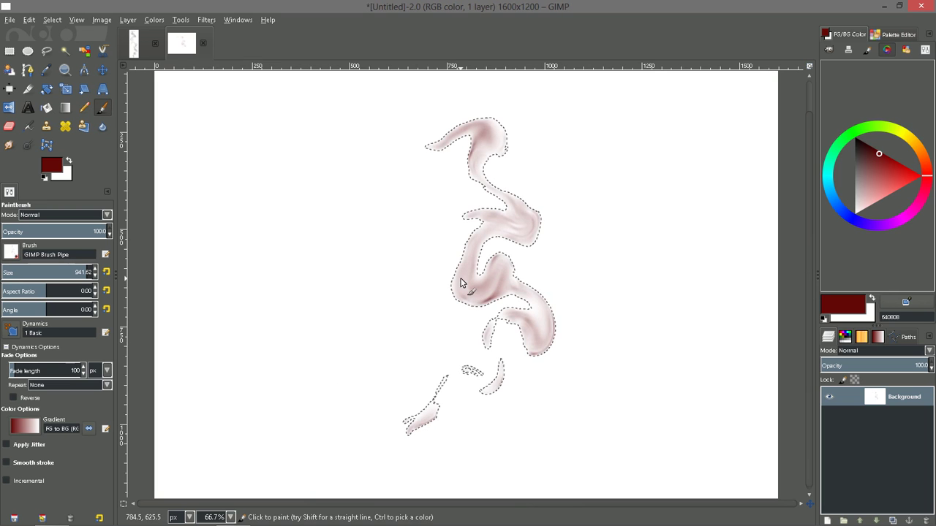
mouse_move(461, 282)
left_mouse_down()
mouse_move(286, 329)
mouse_move(276, 323)
mouse_move(294, 292)
left_mouse_up()
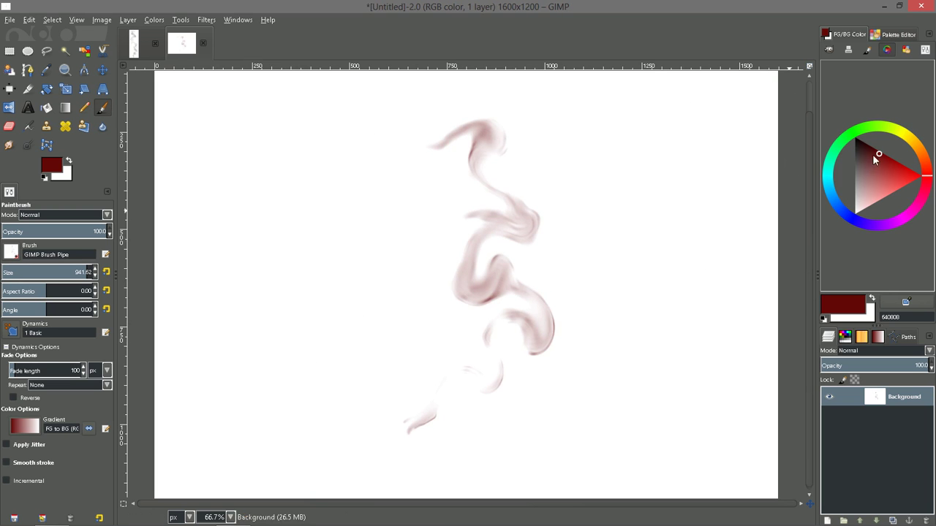
Set foreground to grey 444444 and stamp a grey smoke wisp to the right
left_click_drag(873, 155, 854, 154)
left_click(855, 158)
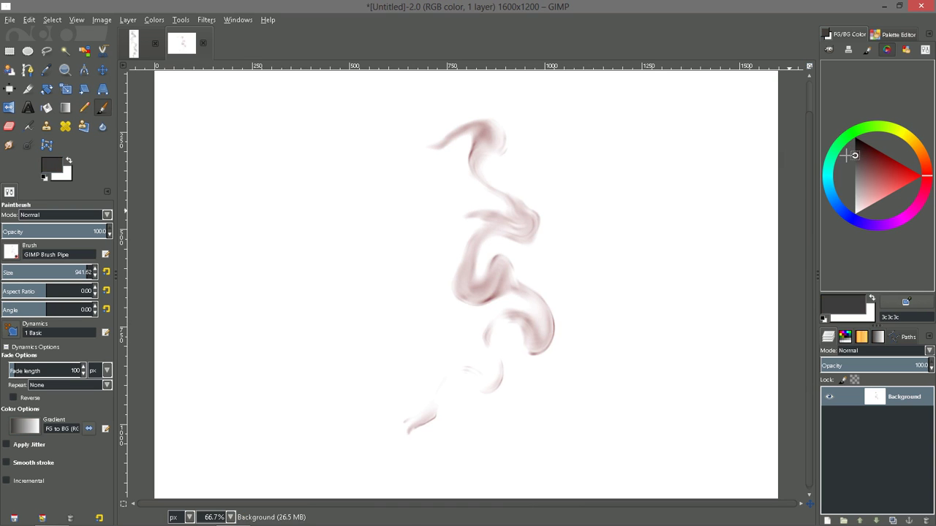
left_click(620, 262)
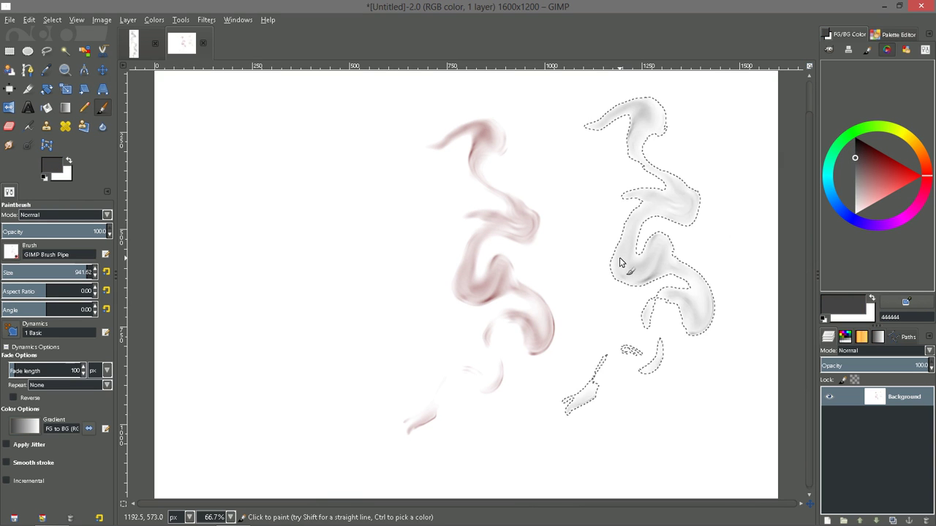
left_click(620, 263)
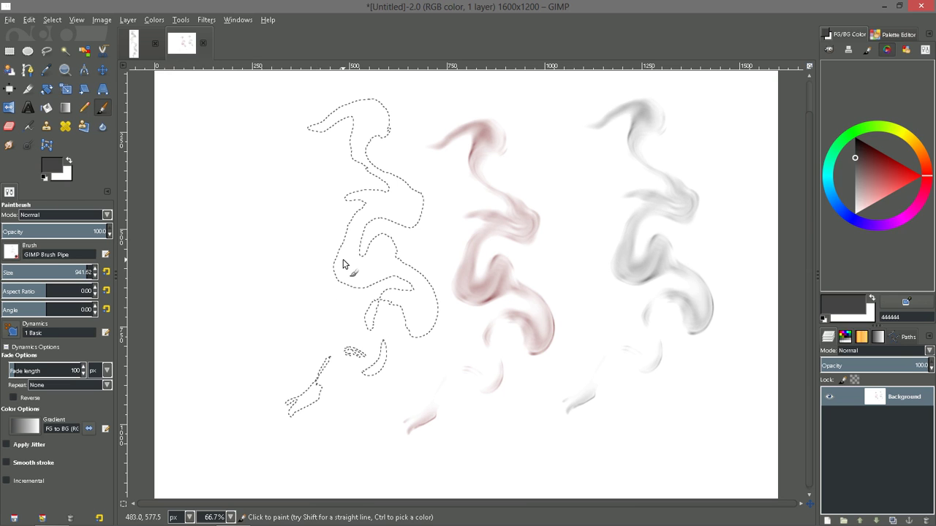
Pick a green foreground and stamp a faint green smoke wisp over the grey one
left_click(859, 129)
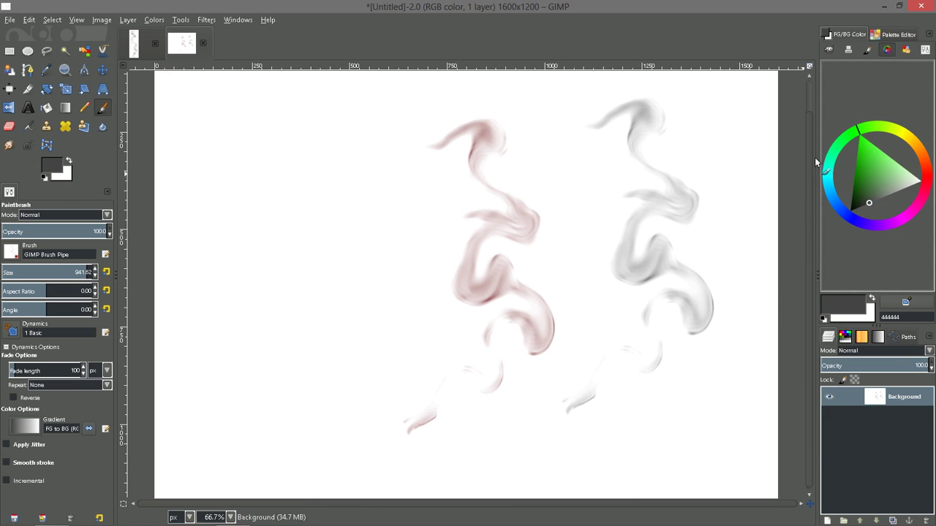
left_click(573, 256)
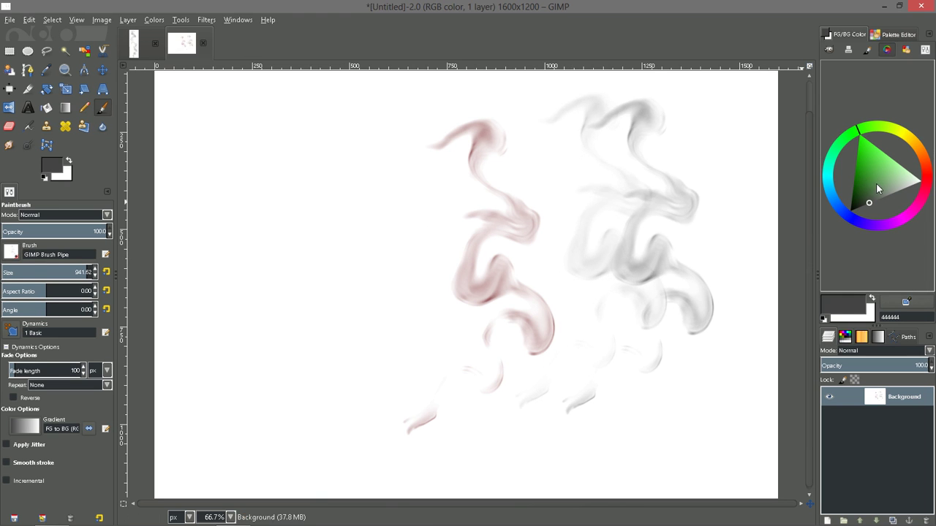
left_click(858, 174)
left_click(562, 241)
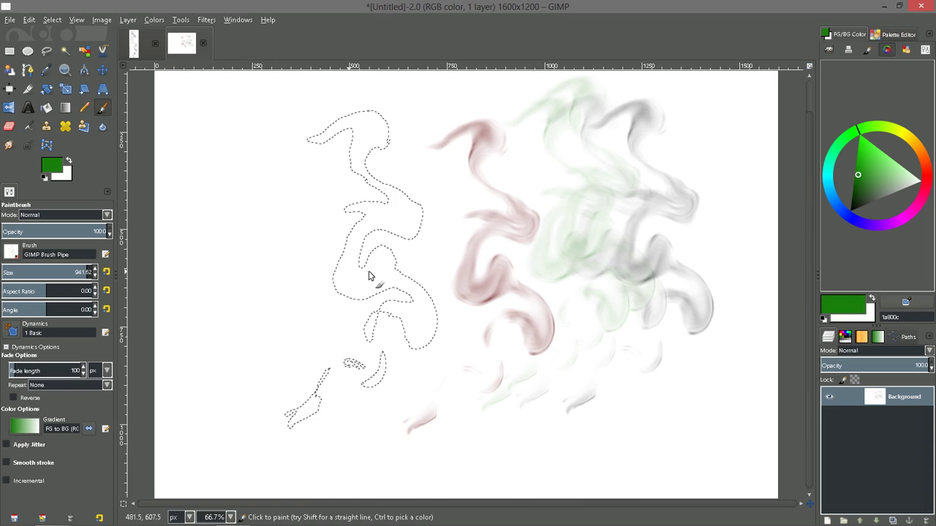
Switch foreground to magenta bd2a81 and paint magenta smoke over the green and grey wisps
left_click_drag(923, 150, 919, 204)
left_click(891, 180)
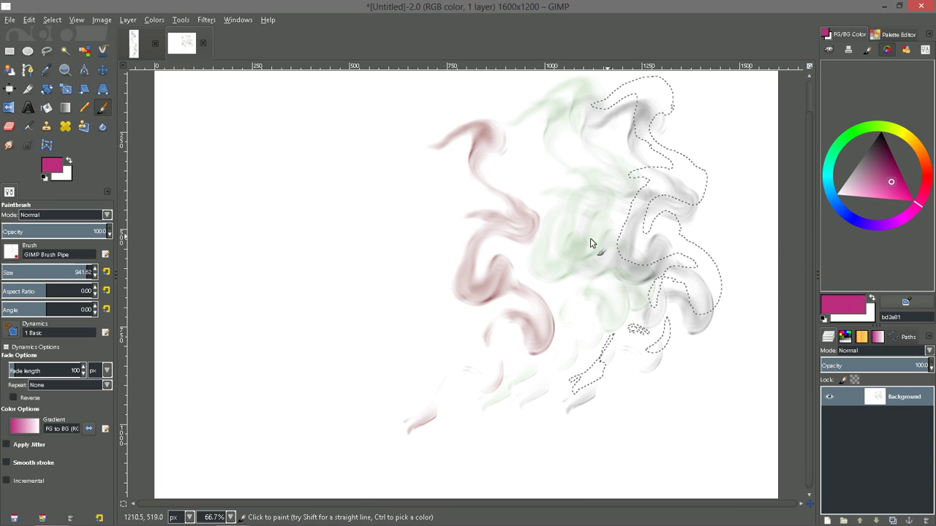
left_click_drag(590, 244, 529, 261)
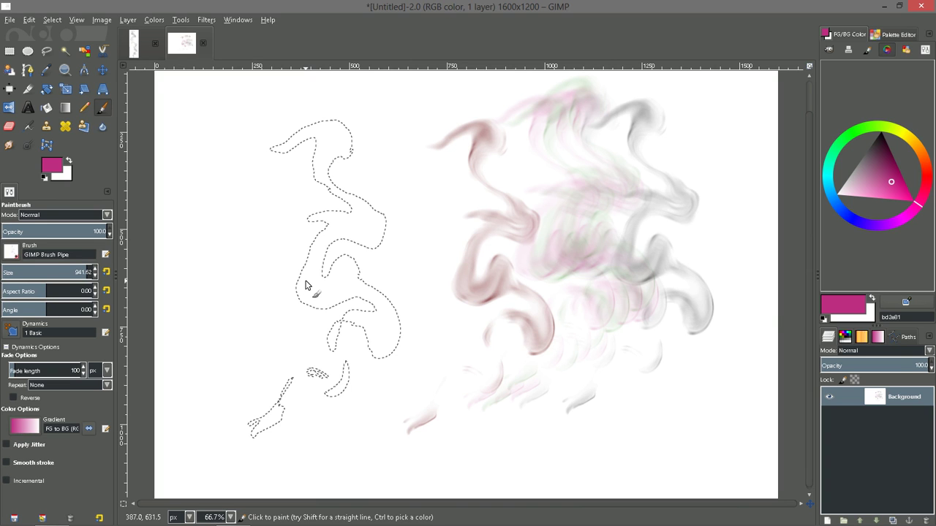
left_click_drag(305, 285, 304, 224)
Undo all coloured smoke strokes back to a blank canvas and bring up the brush grid
key("ctrl+z")
key("ctrl+z")
key("ctrl+z")
key("ctrl+z")
key("ctrl+z")
key("ctrl+z")
key("ctrl+z")
key("ctrl+z")
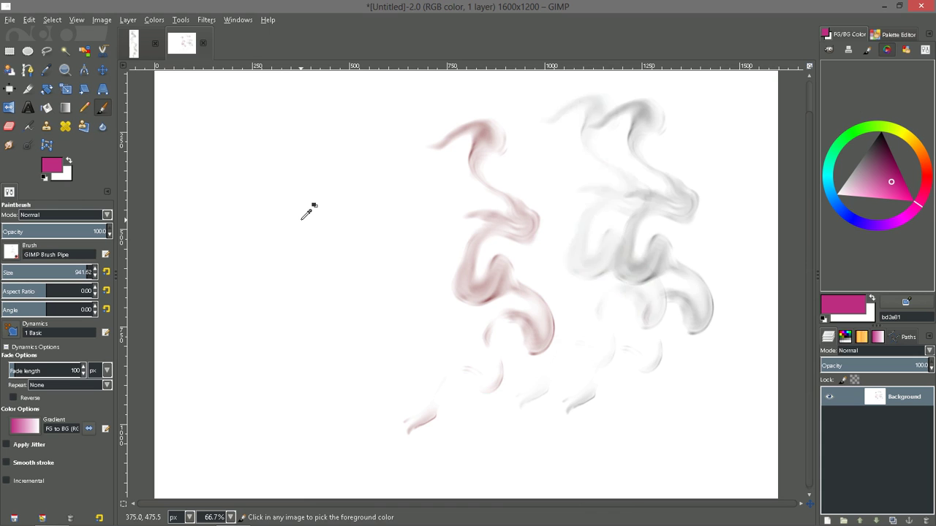
key("ctrl+z")
key("ctrl+z")
key("ctrl+z")
key("ctrl+z")
key("ctrl+z")
key("ctrl+z")
key("ctrl+z")
key("ctrl+z")
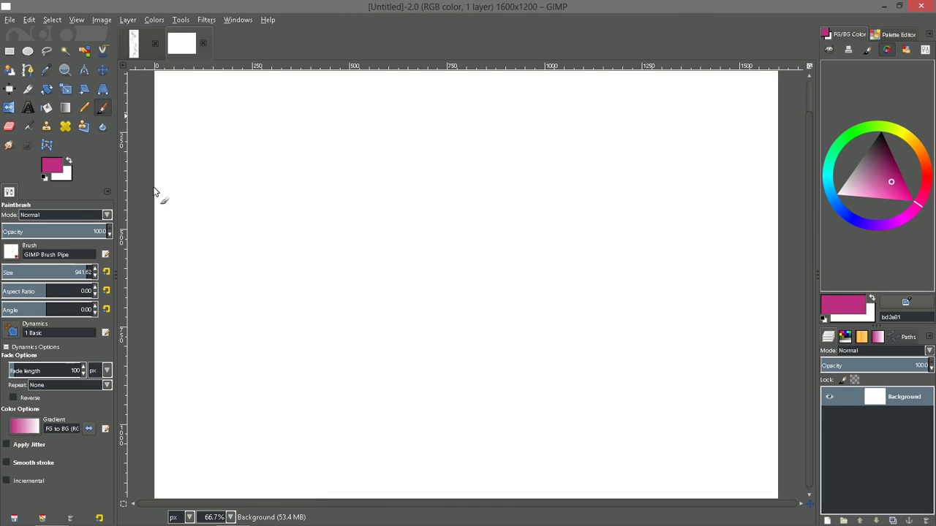
left_click(11, 253)
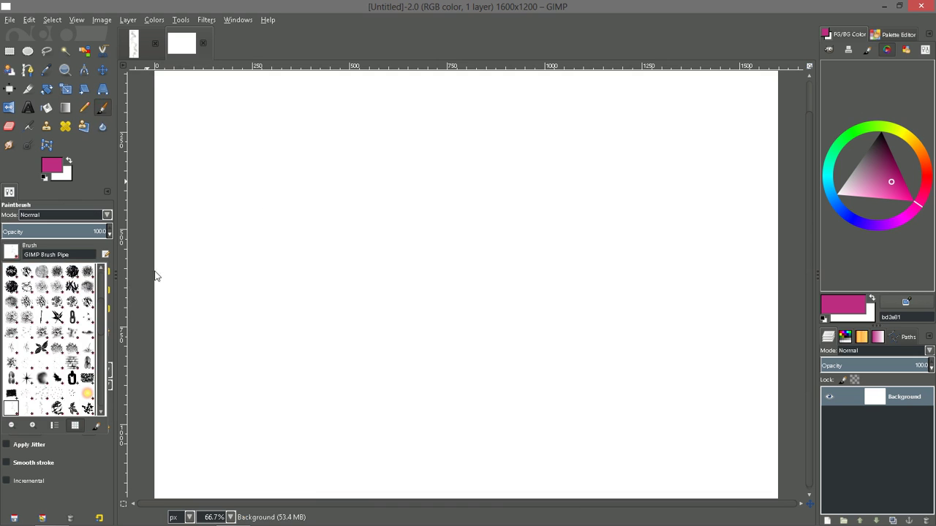
scroll(86, 319, "up", 3)
scroll(91, 307, "up", 3)
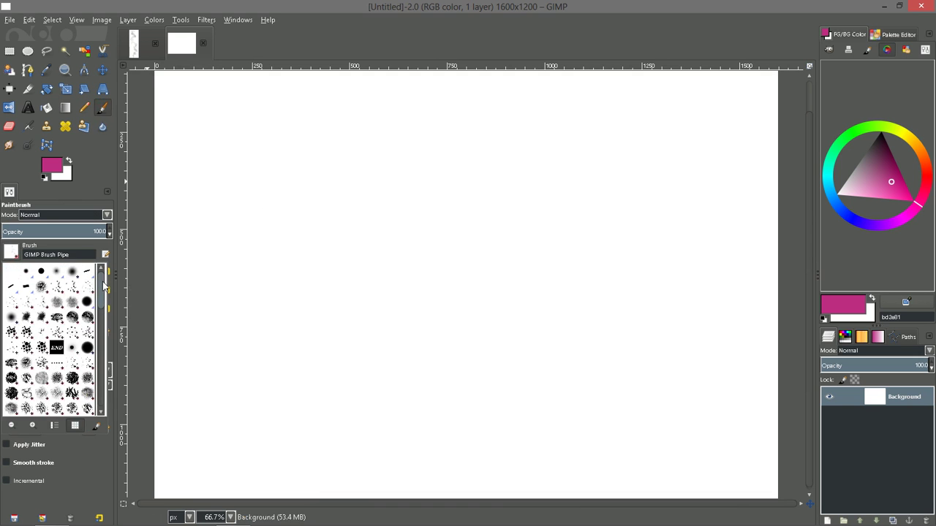
Select the A - 12b Basic Big brush at size 124.25, then test and undo a magenta blob
double_click(88, 302)
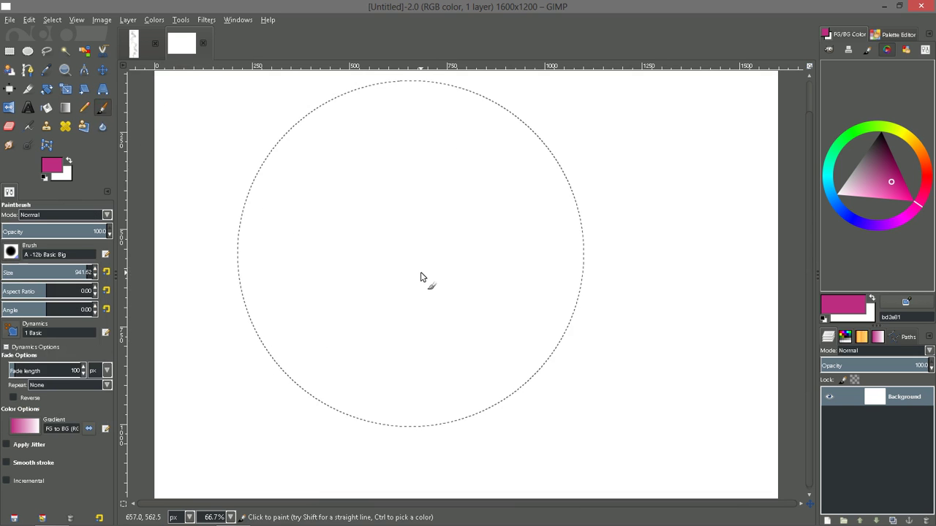
left_click_drag(60, 272, 10, 272)
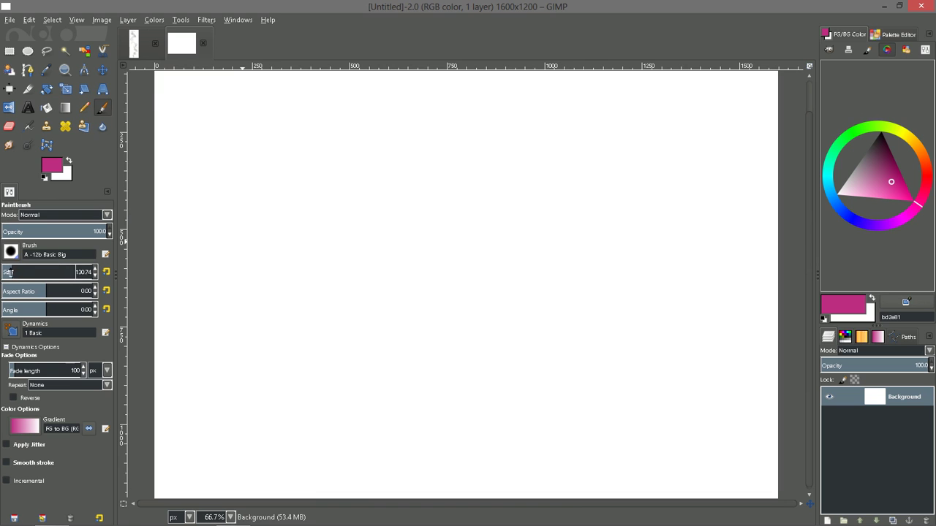
mouse_move(417, 245)
left_mouse_down()
mouse_move(358, 262)
mouse_move(443, 252)
mouse_move(413, 218)
mouse_move(400, 261)
mouse_move(480, 234)
left_mouse_up()
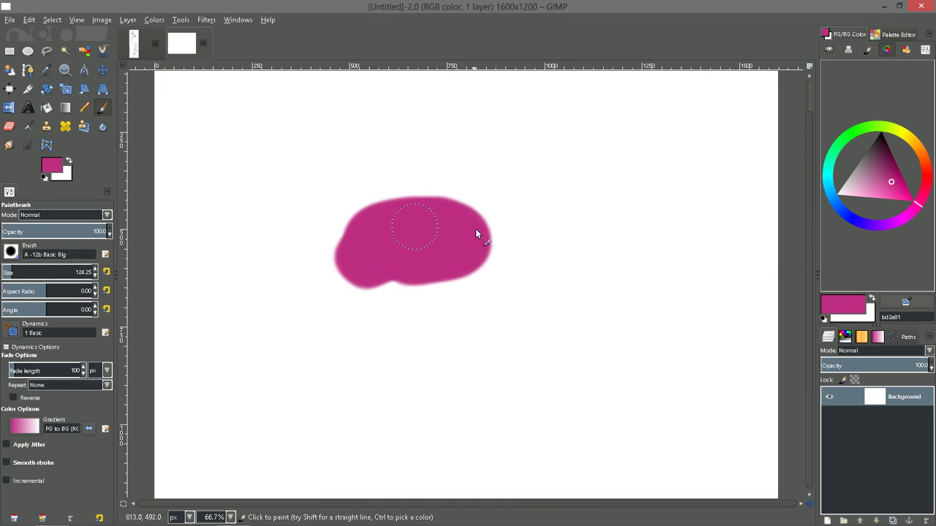
key("ctrl+z")
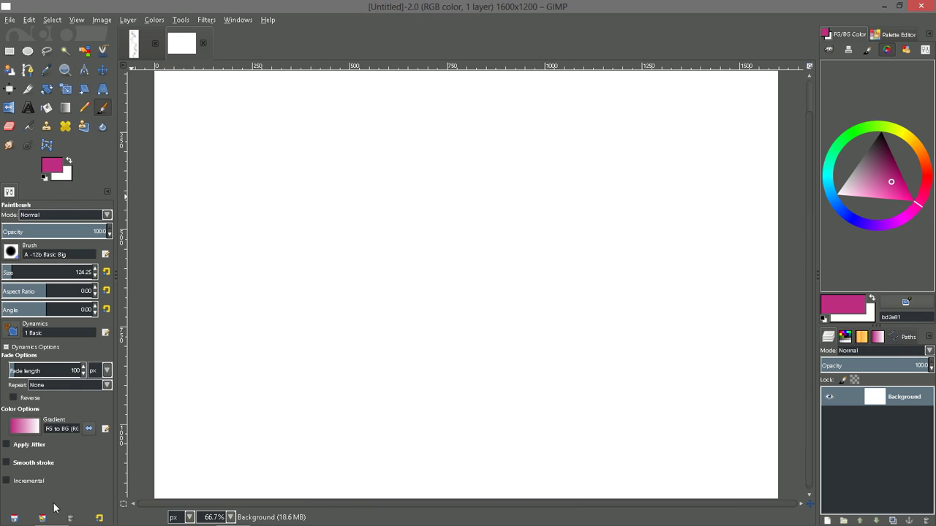
Reset the paintbrush options and load the Rocket Fire (Sel.Gradient) paintbrush preset
left_click(100, 518)
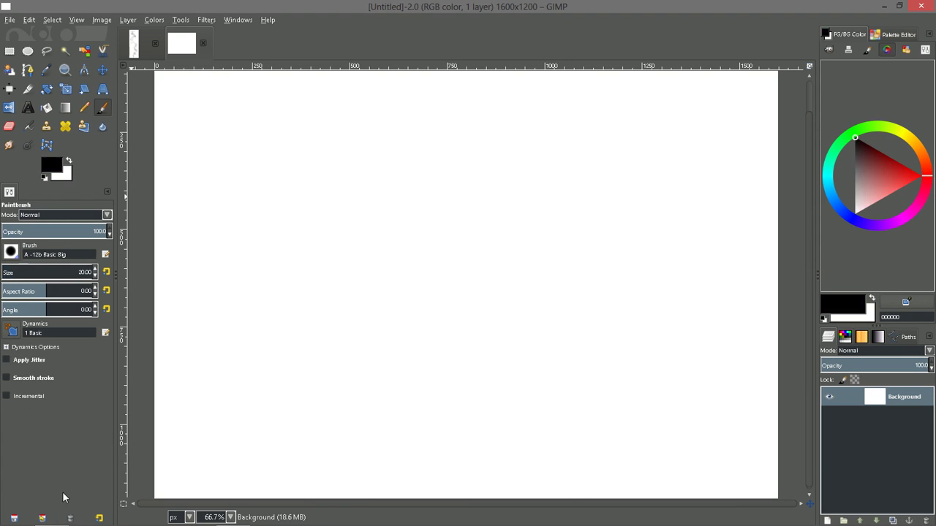
left_click(42, 518)
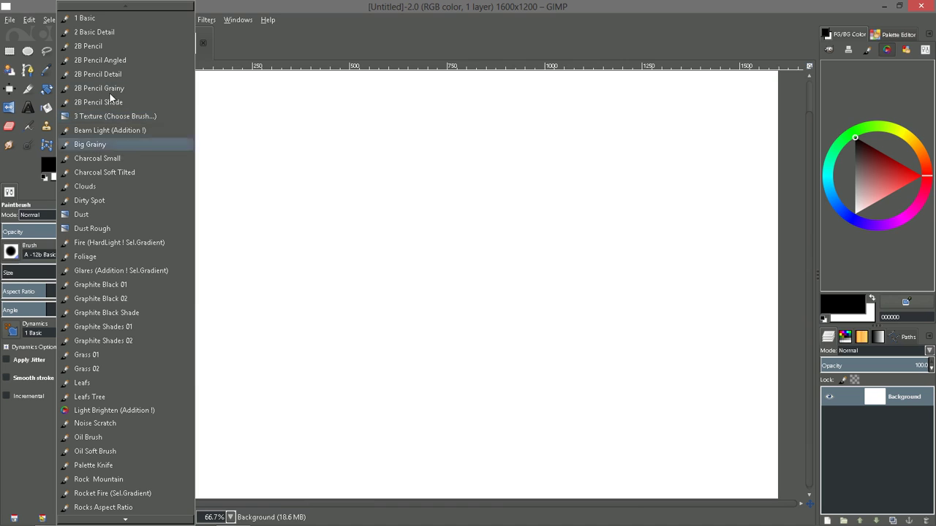
scroll(119, 381, "down", 2)
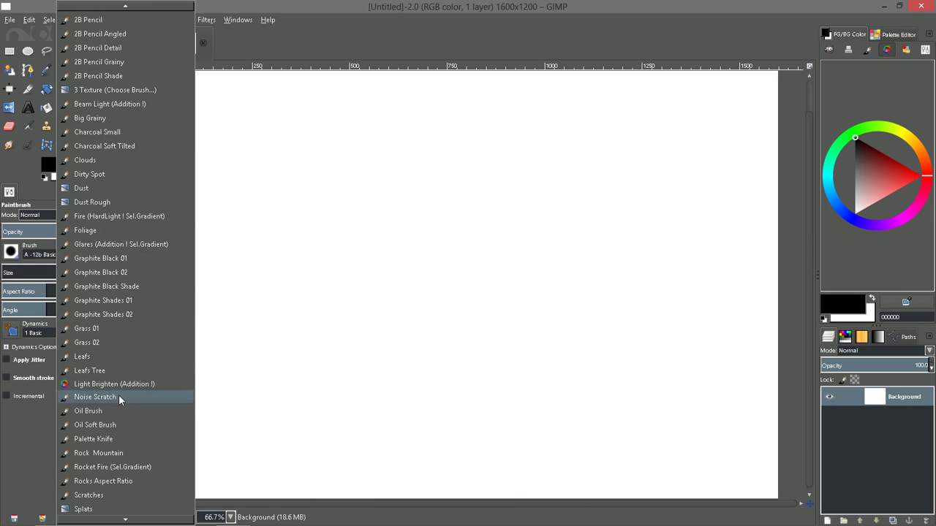
scroll(119, 447, "down", 1)
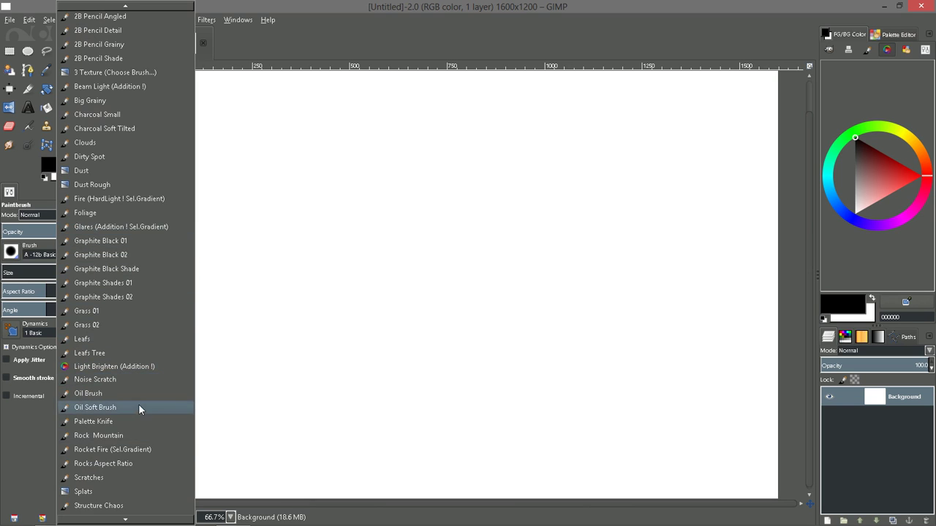
left_click(89, 451)
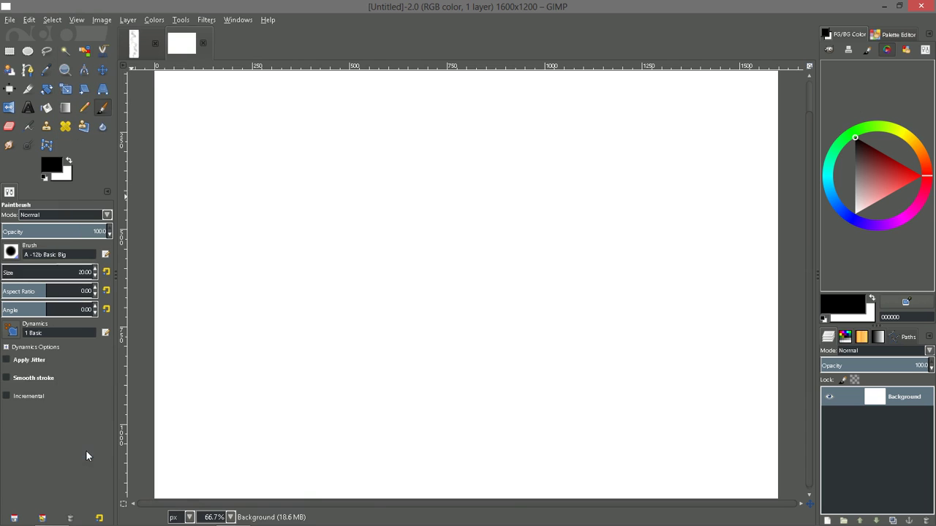
Paint four fiery smoke test strokes on the canvas, then undo them all
mouse_move(463, 300)
left_mouse_down()
mouse_move(405, 254)
mouse_move(361, 245)
mouse_move(345, 210)
mouse_move(352, 183)
mouse_move(551, 134)
mouse_move(589, 153)
left_mouse_up()
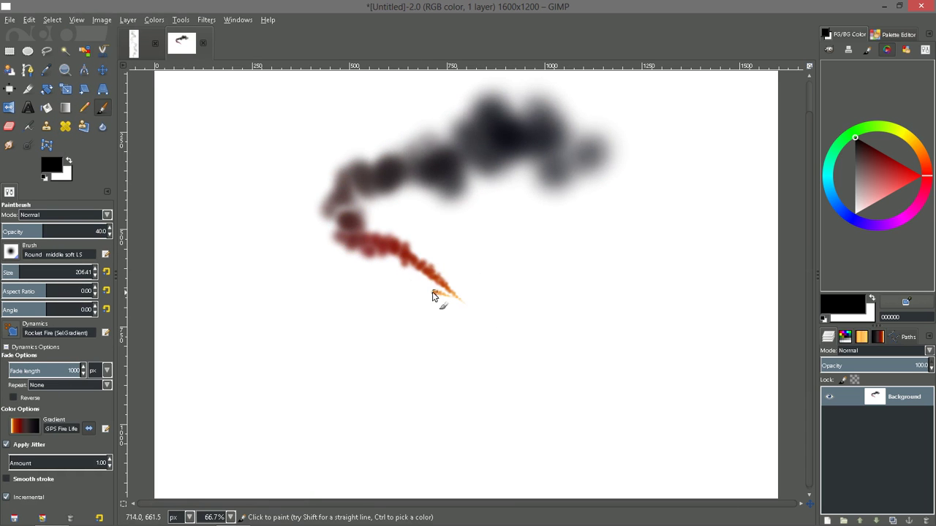
mouse_move(434, 294)
left_mouse_down()
mouse_move(402, 282)
mouse_move(390, 264)
mouse_move(329, 253)
mouse_move(349, 213)
mouse_move(489, 173)
mouse_move(499, 146)
mouse_move(413, 139)
left_mouse_up()
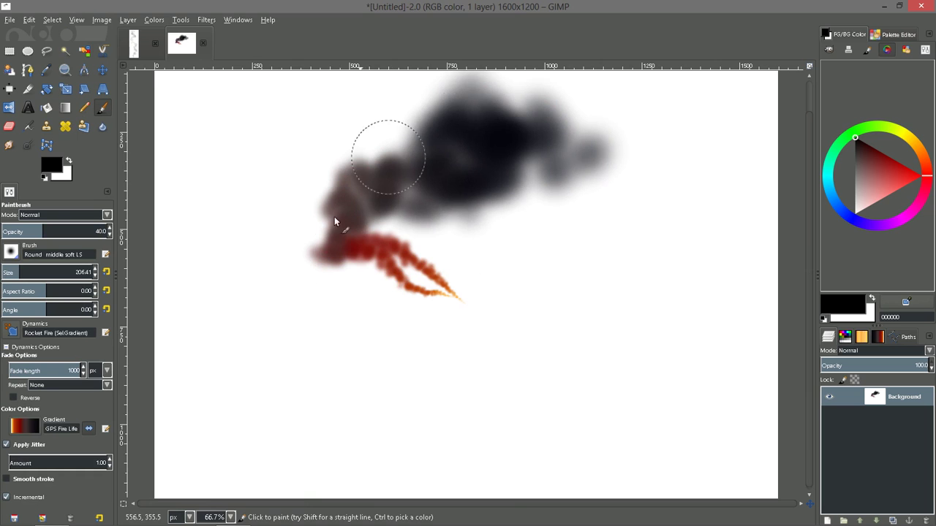
mouse_move(445, 294)
left_mouse_down()
mouse_move(369, 251)
mouse_move(394, 253)
mouse_move(480, 318)
mouse_move(463, 299)
mouse_move(472, 262)
mouse_move(455, 310)
mouse_move(481, 288)
mouse_move(521, 214)
left_mouse_up()
mouse_move(515, 309)
left_mouse_down()
mouse_move(484, 301)
mouse_move(545, 173)
mouse_move(522, 145)
mouse_move(540, 172)
mouse_move(512, 209)
left_mouse_up()
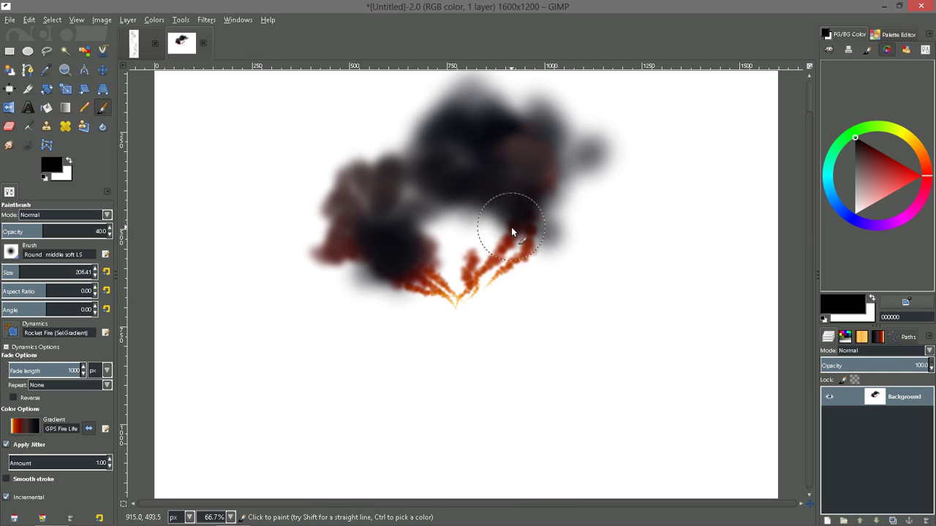
key("ctrl+z")
key("ctrl+z")
key("ctrl+z")
key("ctrl+z")
key("ctrl+z")
key("ctrl+z")
key("ctrl+z")
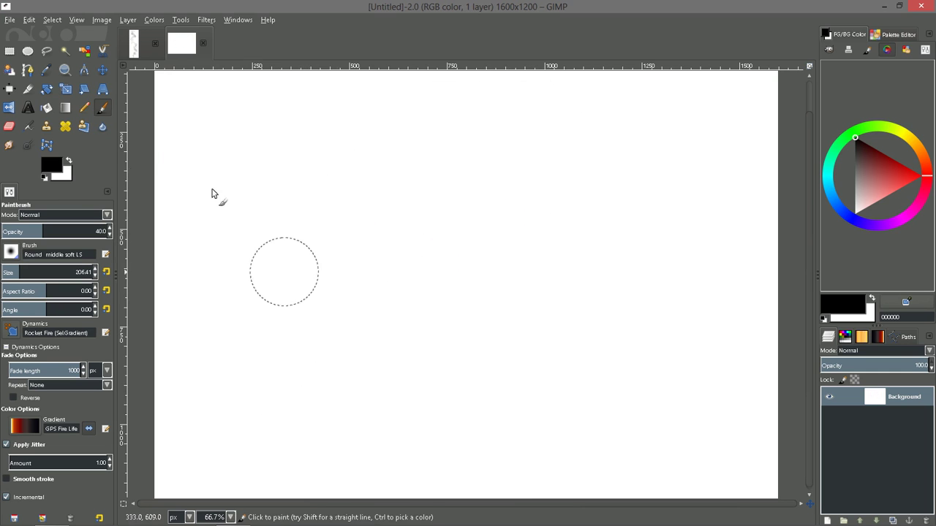
Browse the Airbrush, Eraser and Smudge preset lists without choosing any, leaving Smudge active
left_click(28, 127)
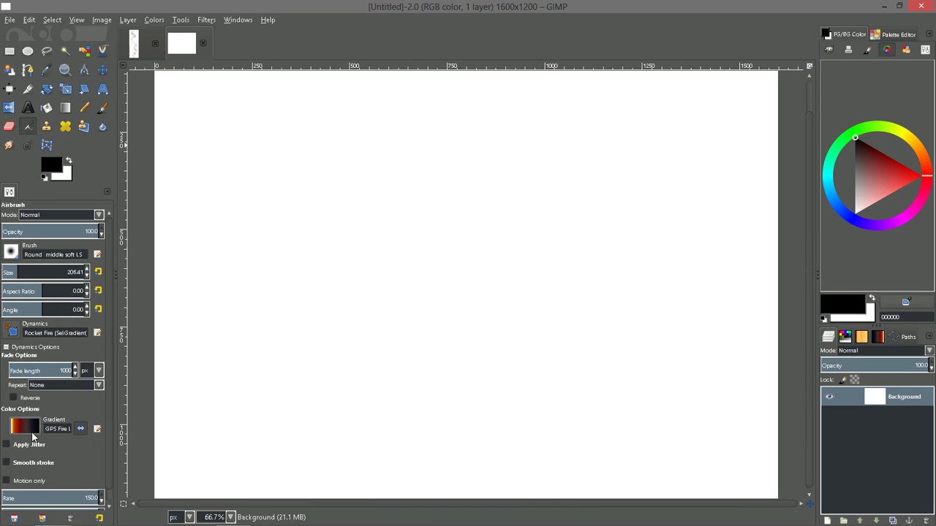
left_click(42, 518)
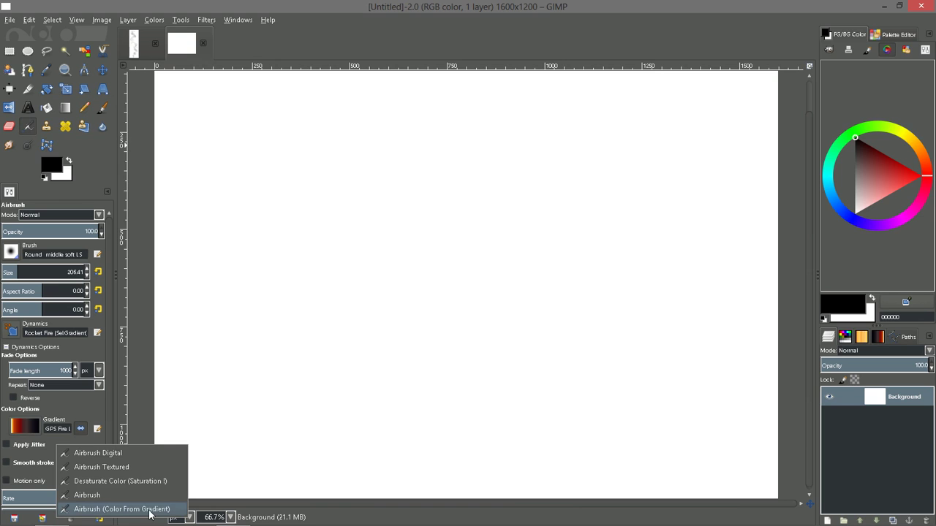
left_click(92, 158)
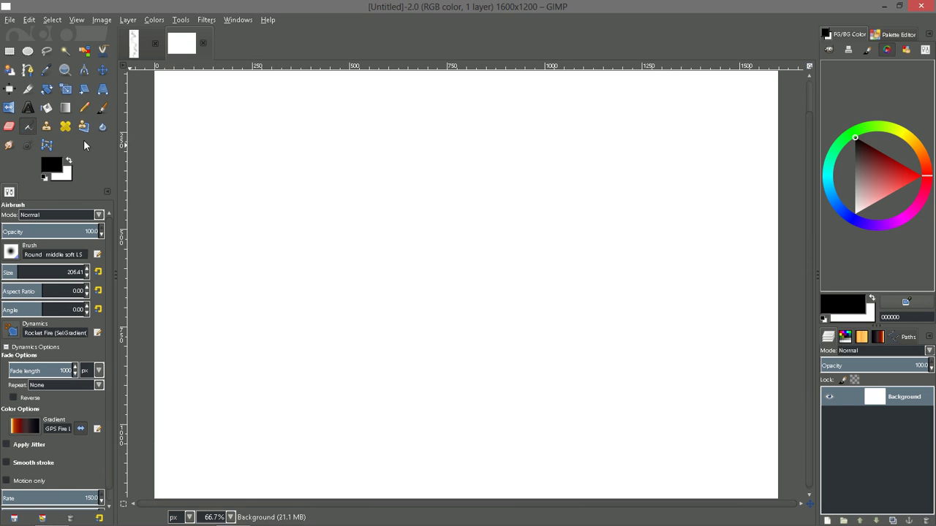
left_click(8, 125)
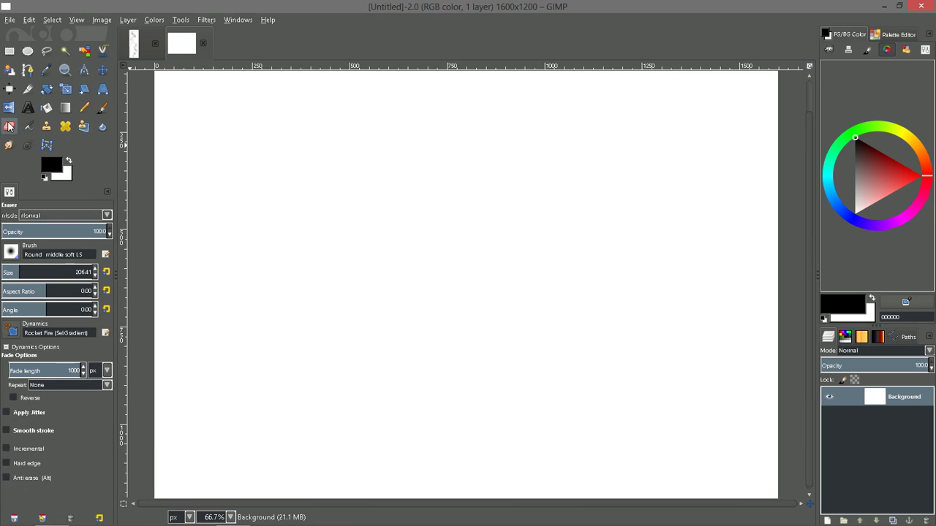
left_click(43, 518)
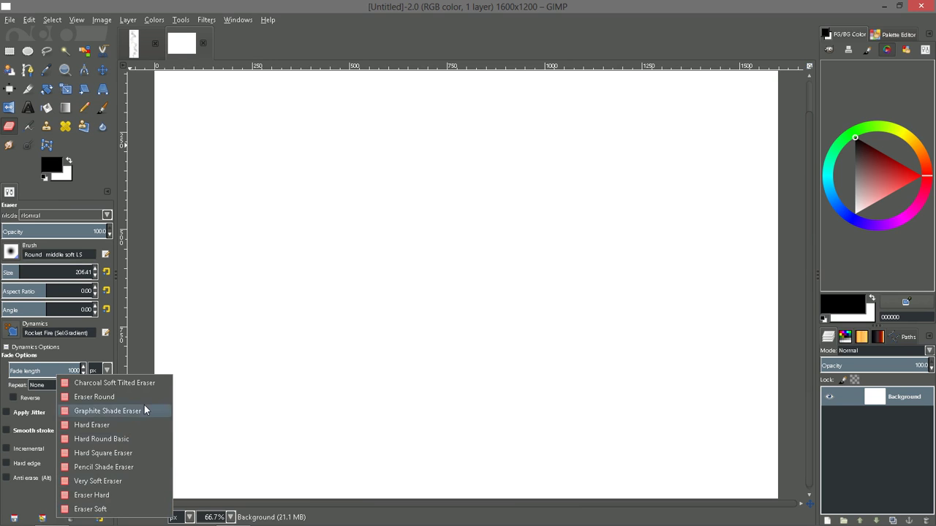
left_click(143, 193)
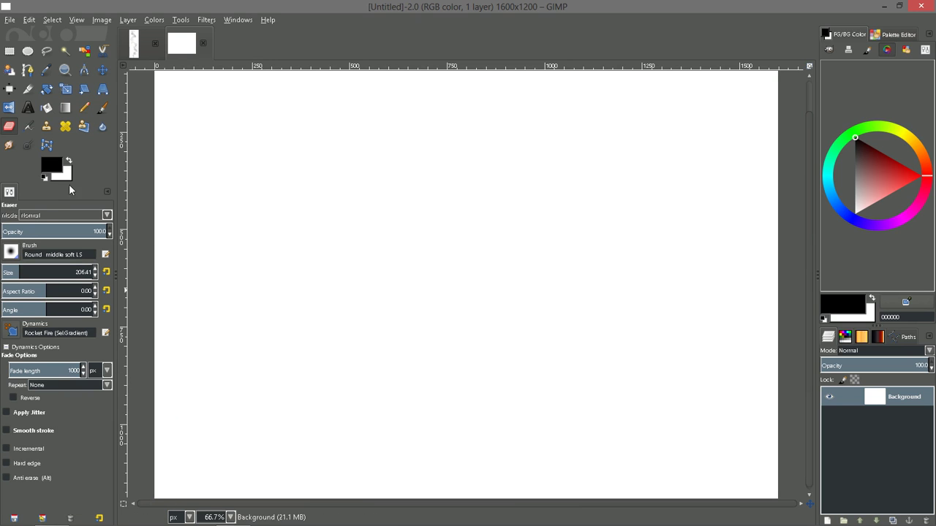
left_click(8, 145)
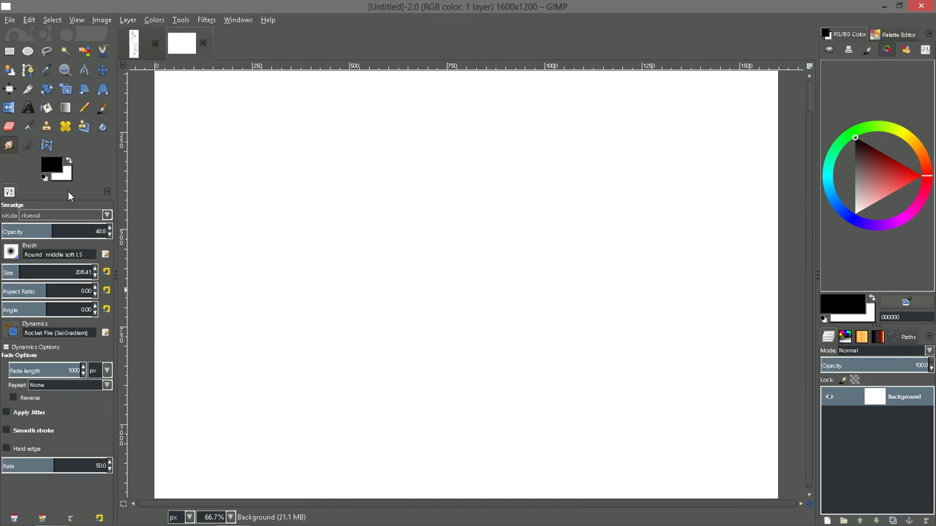
left_click(42, 519)
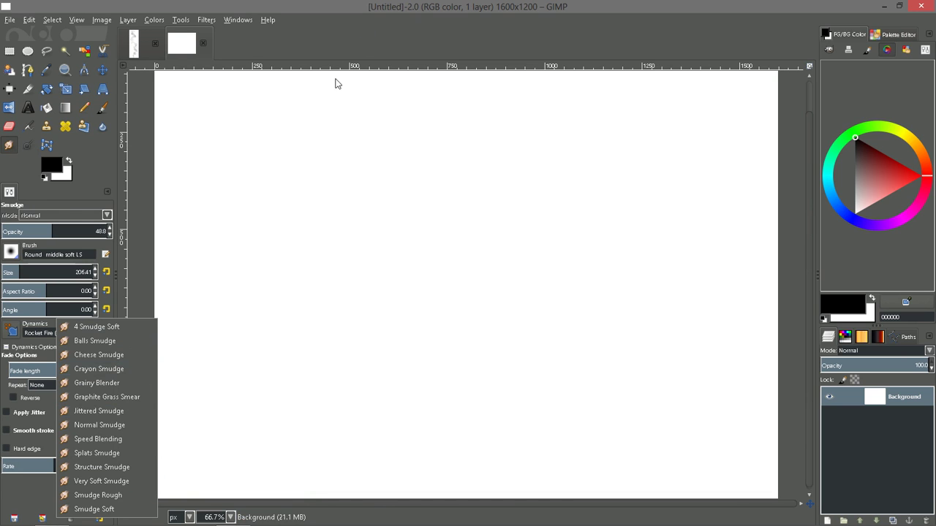
left_click(357, 39)
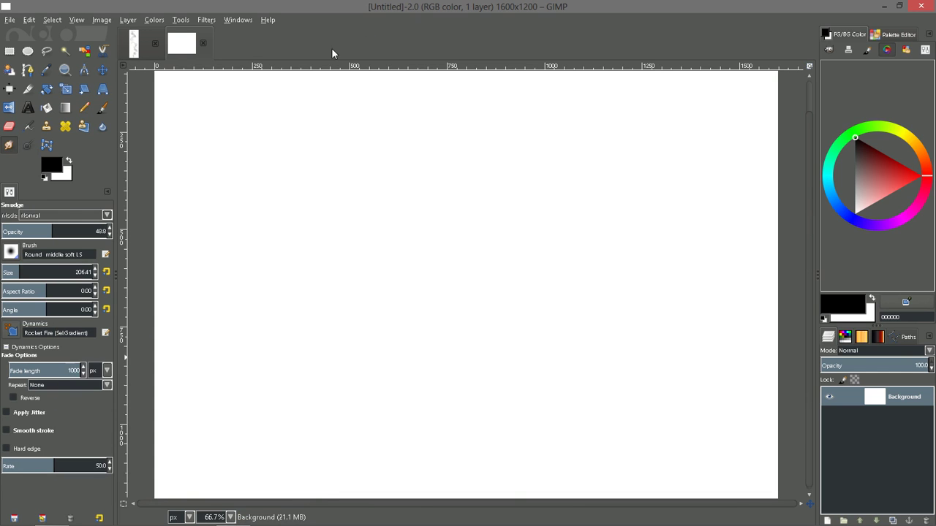
Open the Tool Presets dialog via Windows > Dockable Dialogs as an enlarged floating window
left_click(236, 21)
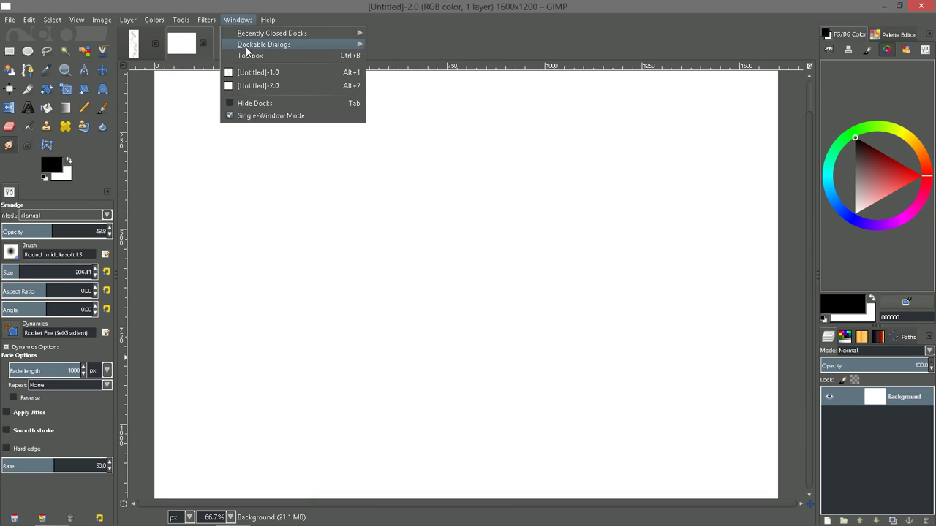
mouse_move(247, 45)
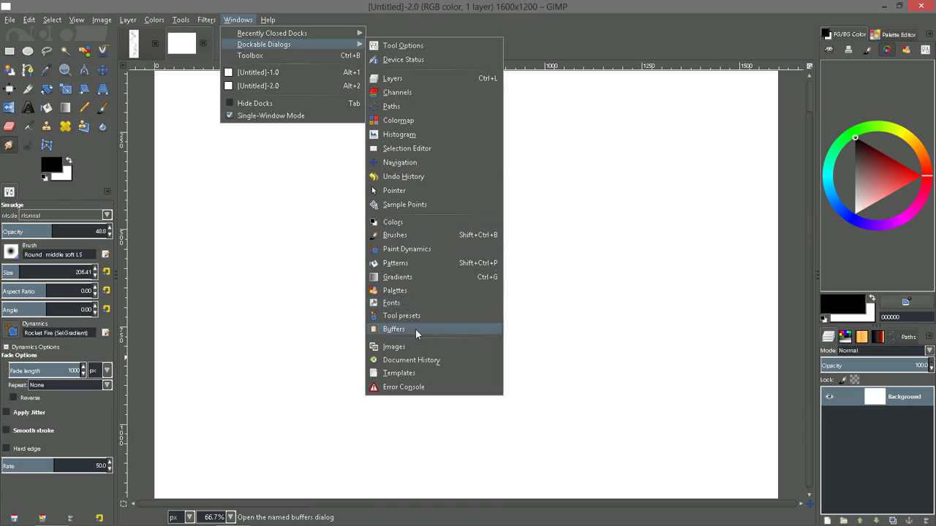
left_click(400, 317)
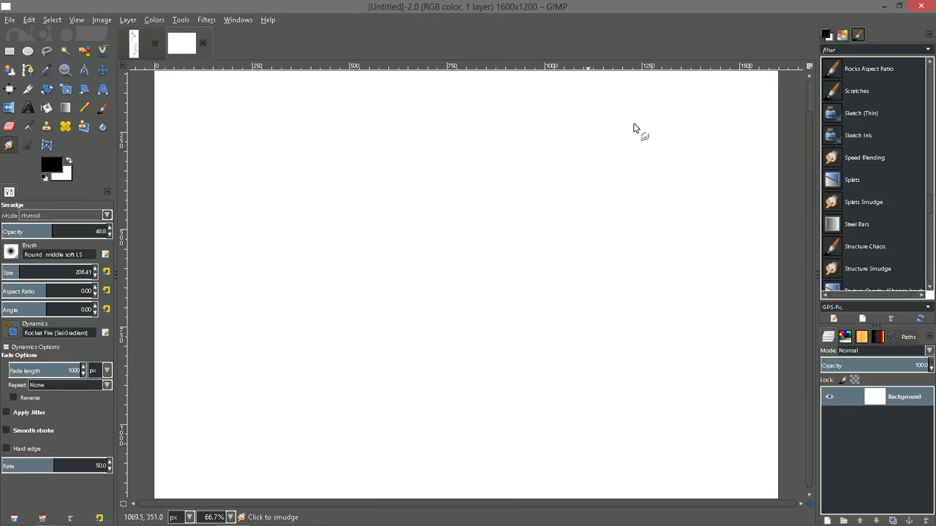
left_click_drag(859, 36, 541, 373)
left_click_drag(640, 264, 424, 20)
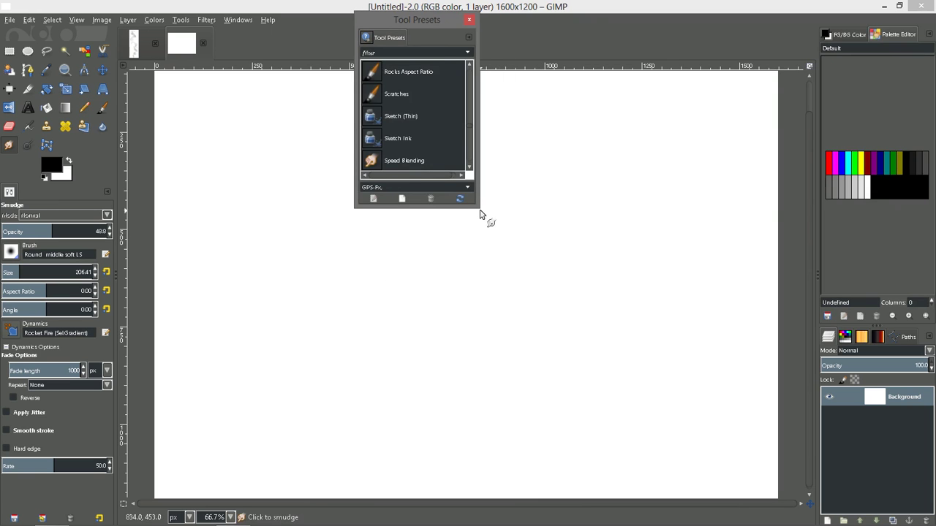
left_click_drag(478, 206, 673, 425)
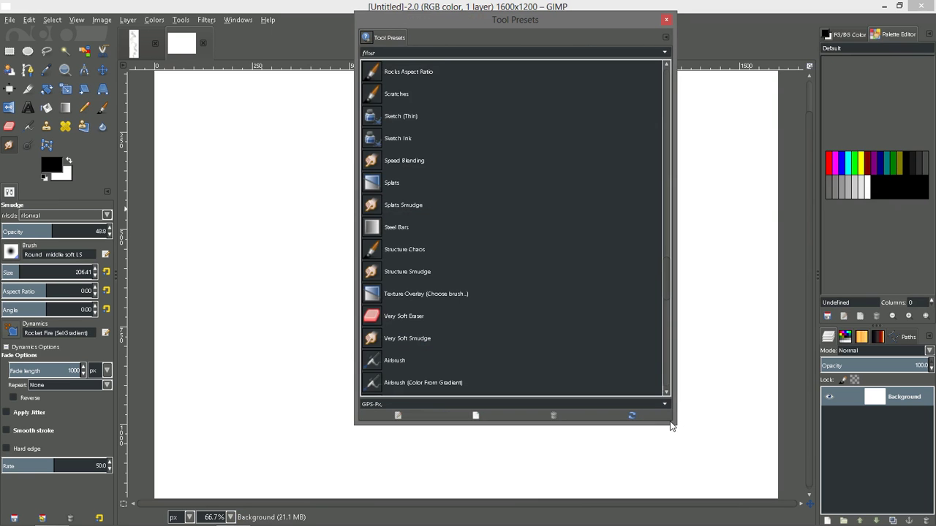
Filter presets by the GPS-Eraser tag, clear the filter, scroll the full list, then close
left_click(665, 50)
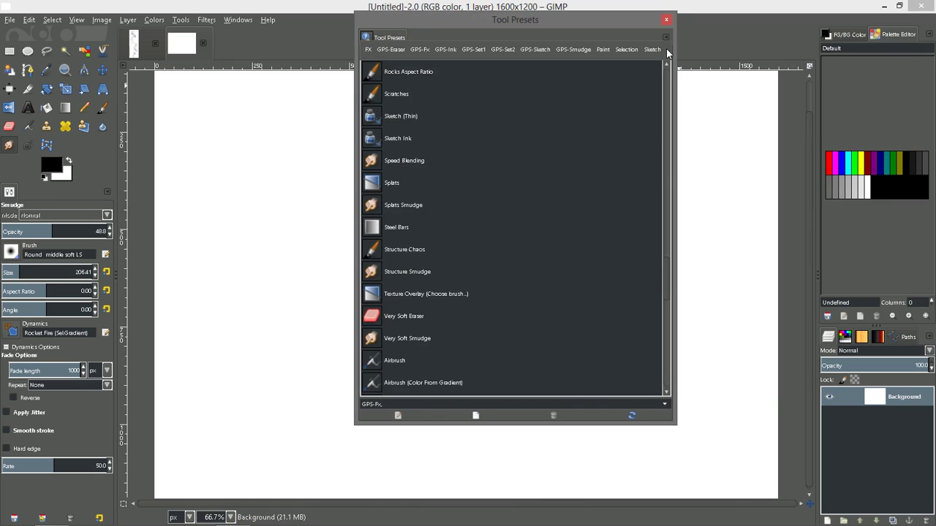
left_click(388, 50)
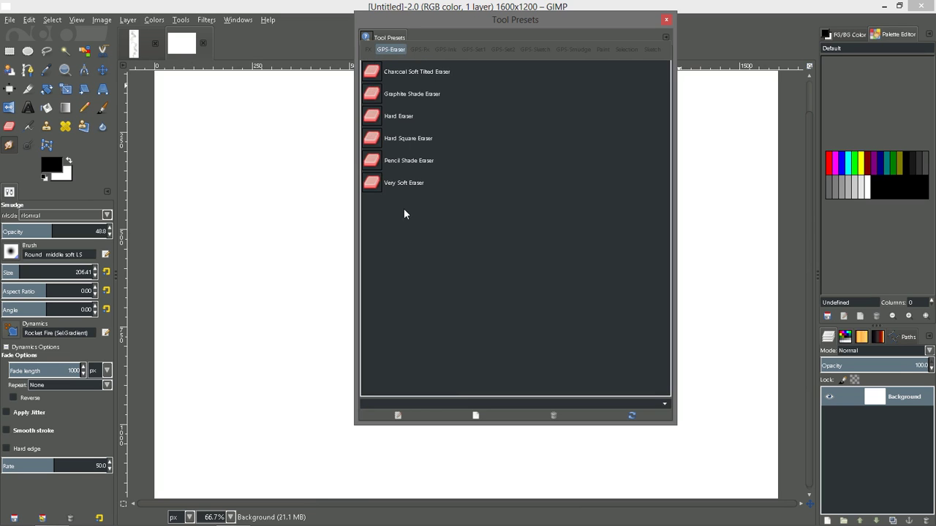
left_click(664, 40)
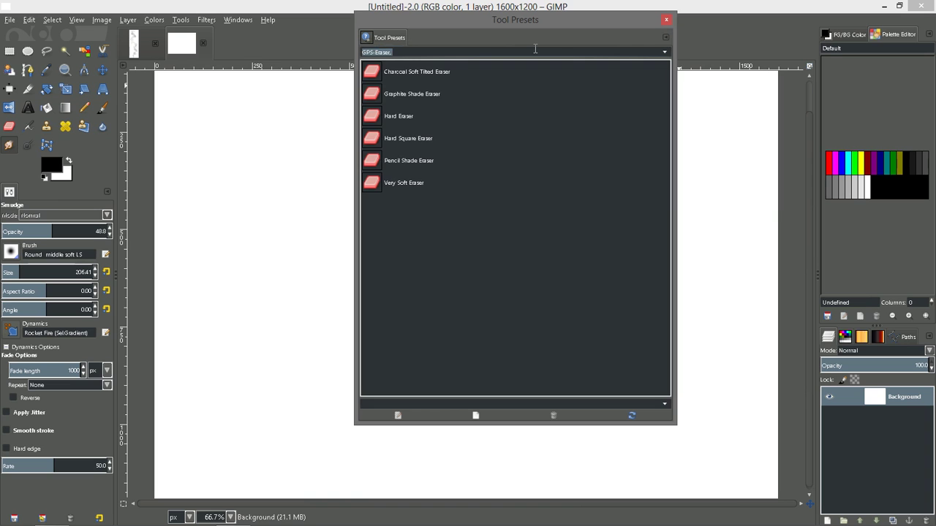
key("BackSpace")
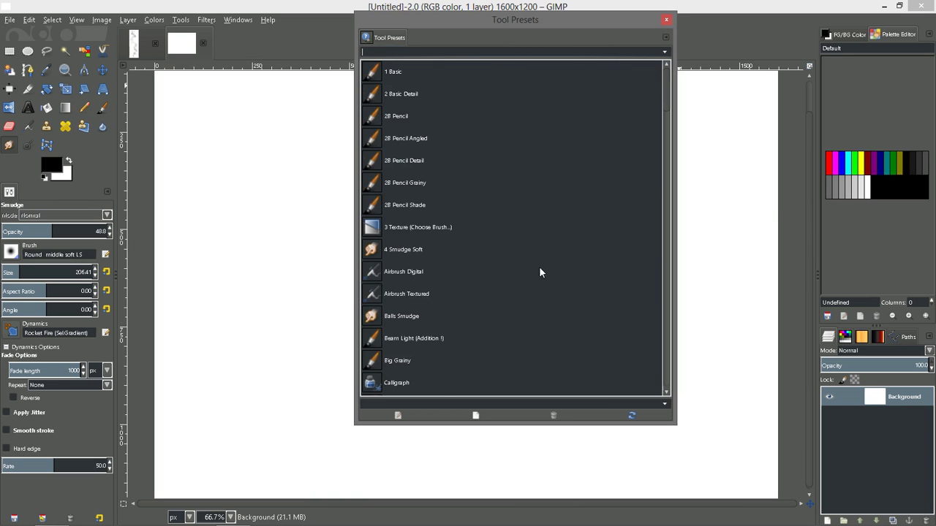
scroll(469, 300, "down", 5)
scroll(450, 319, "down", 9)
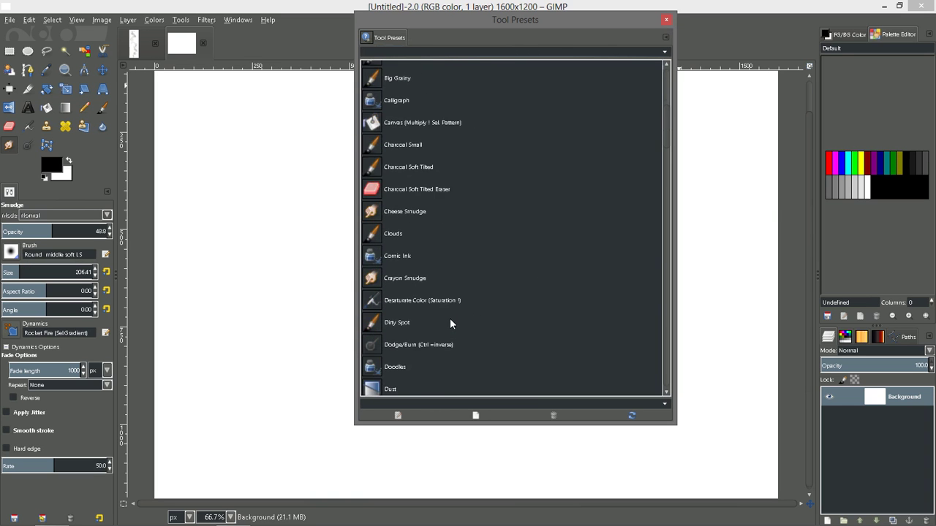
scroll(449, 321, "down", 9)
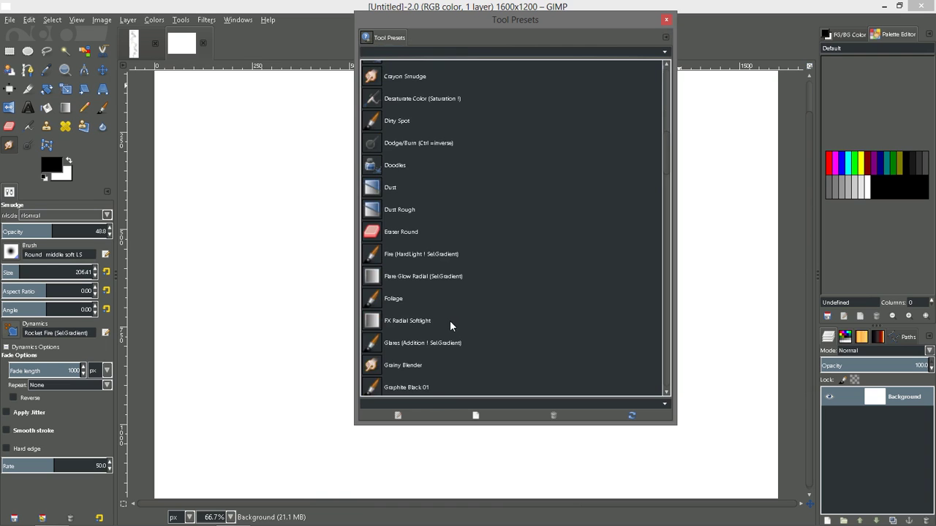
scroll(452, 327, "down", 10)
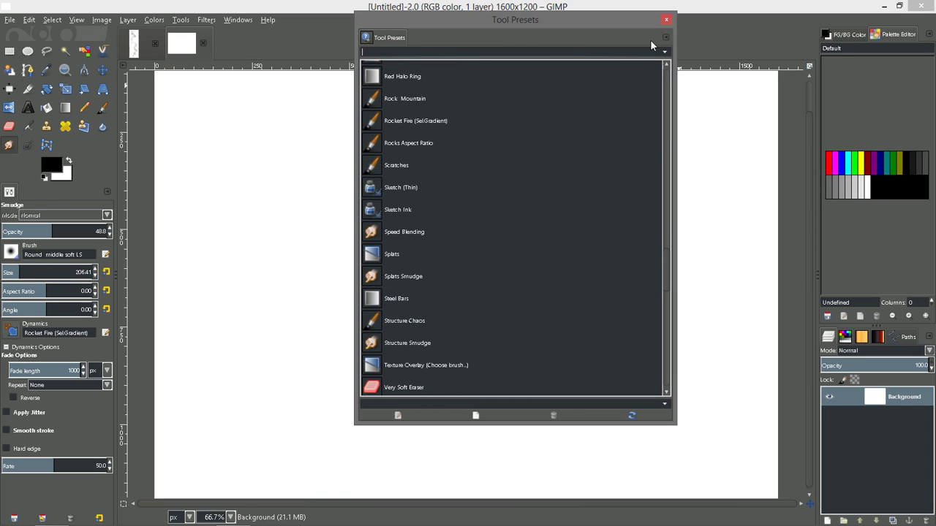
left_click(666, 22)
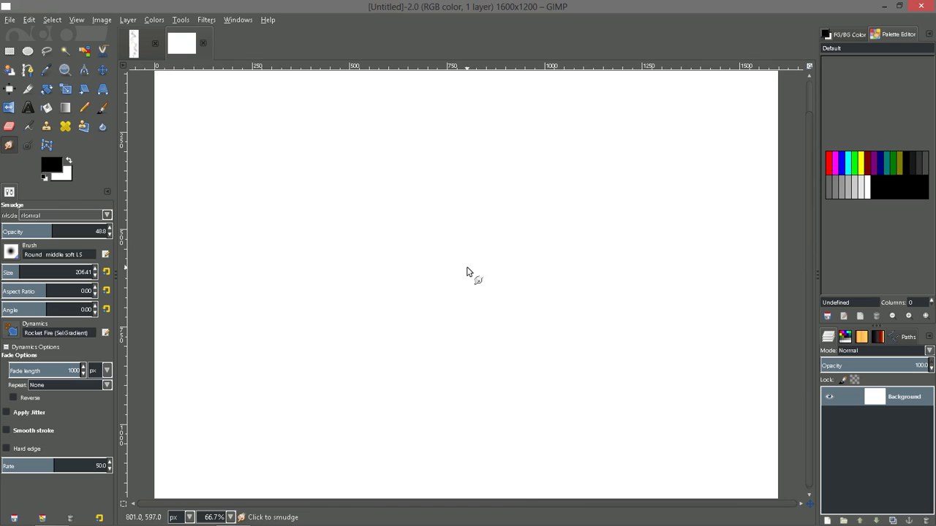